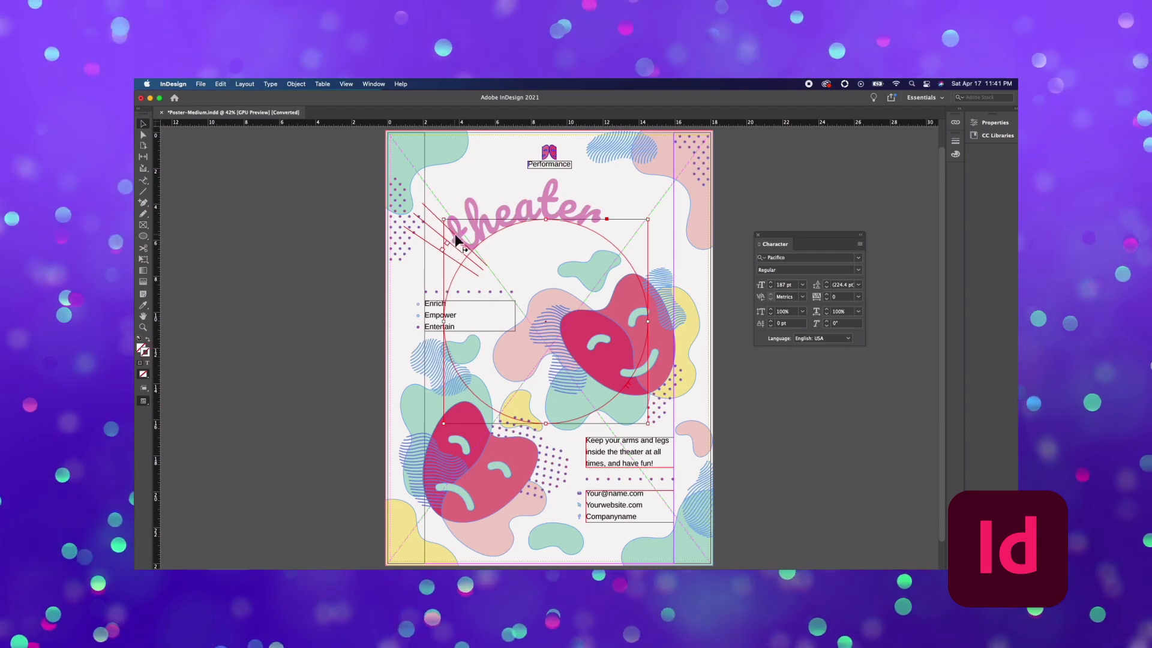
left_click_drag(458, 237, 469, 233)
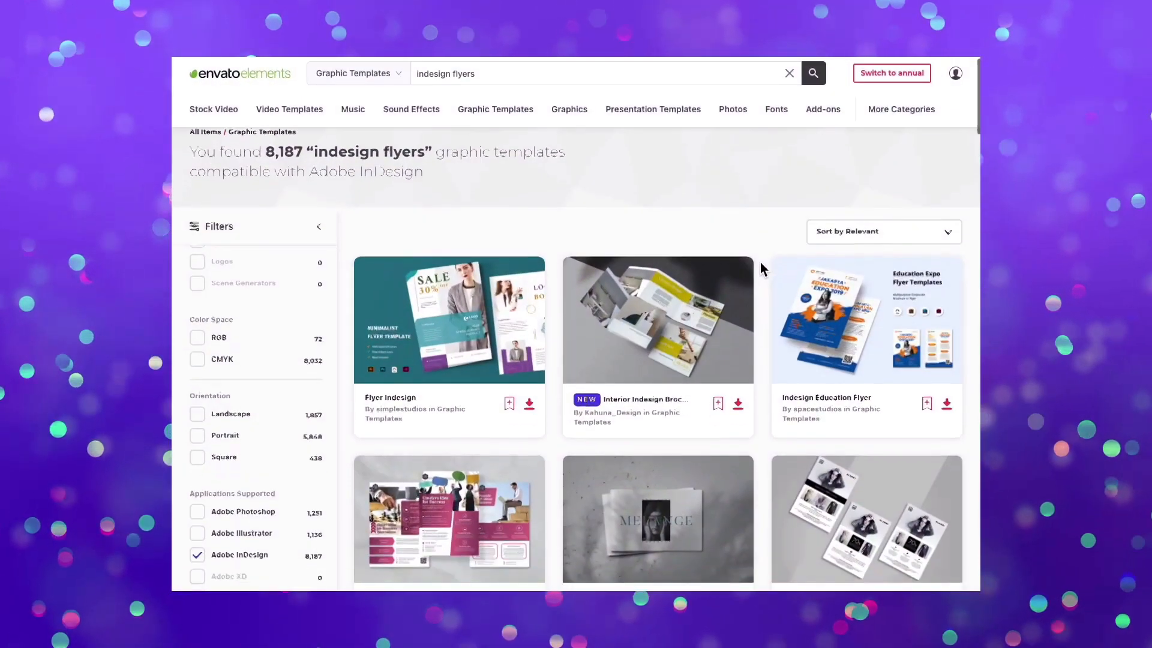
Step: Browse the InDesign flyer templates in the Envato Elements search results
scroll(700, 282, "down", 5)
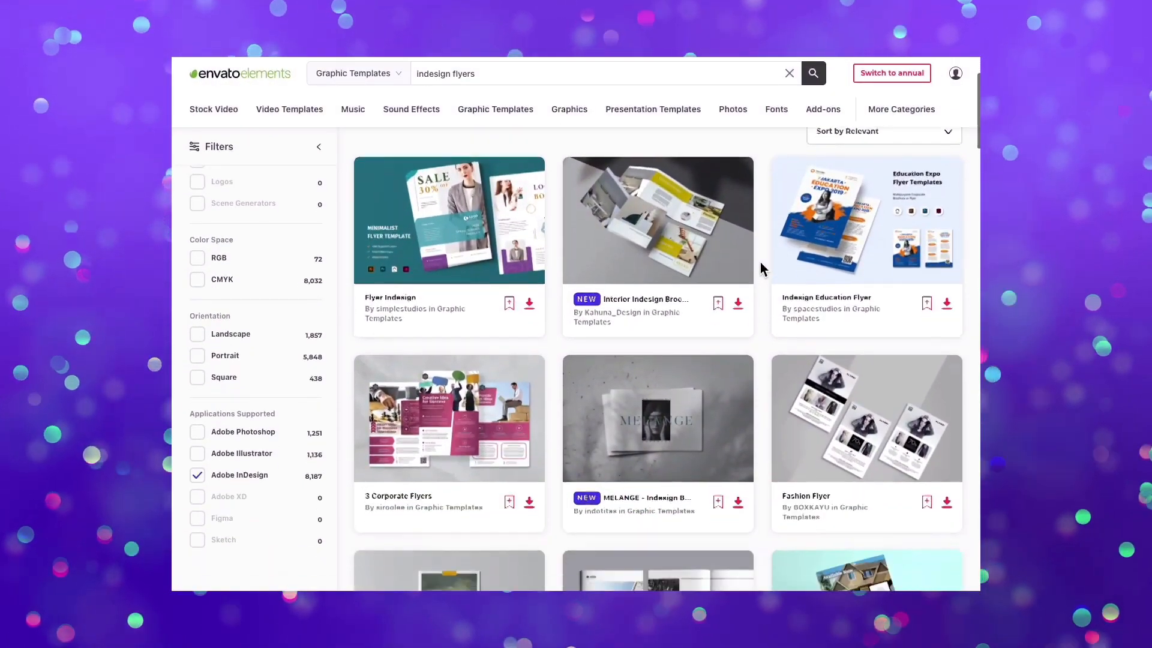
scroll(761, 263, "down", 3)
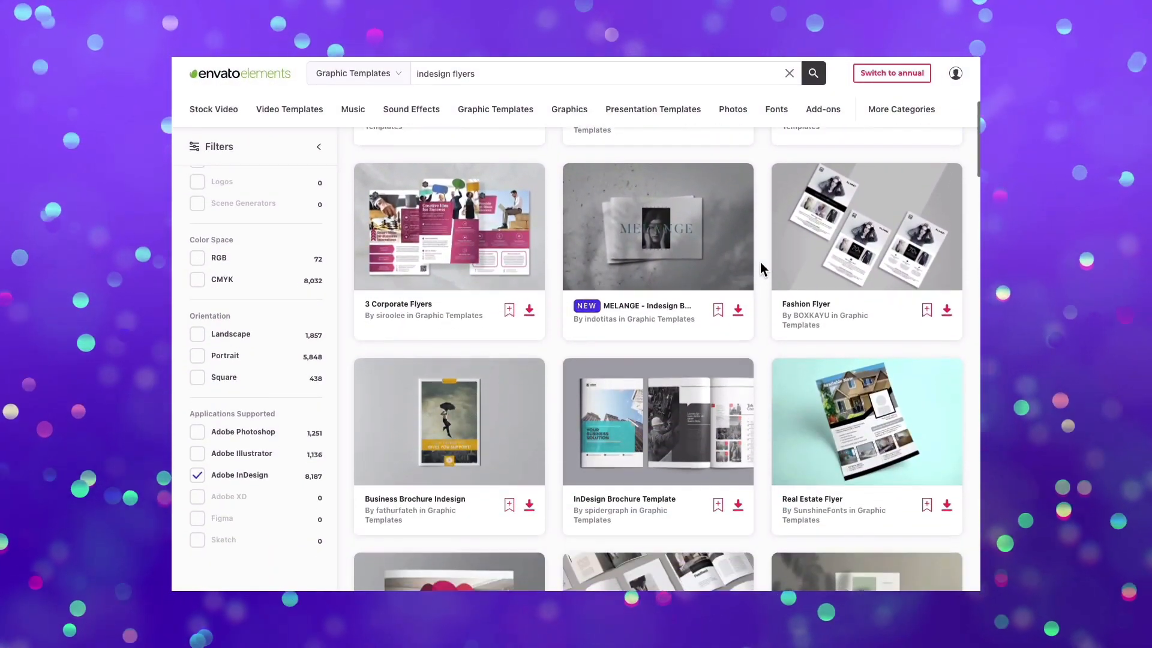
scroll(761, 267, "down", 5)
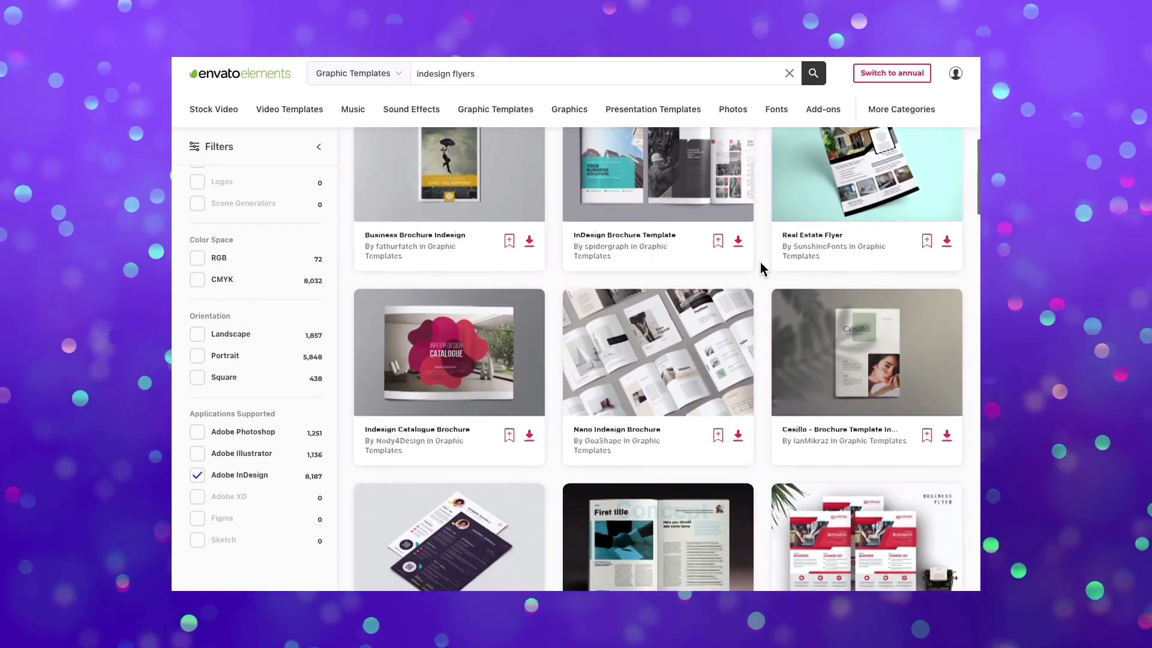
scroll(761, 268, "down", 1)
scroll(761, 267, "down", 2)
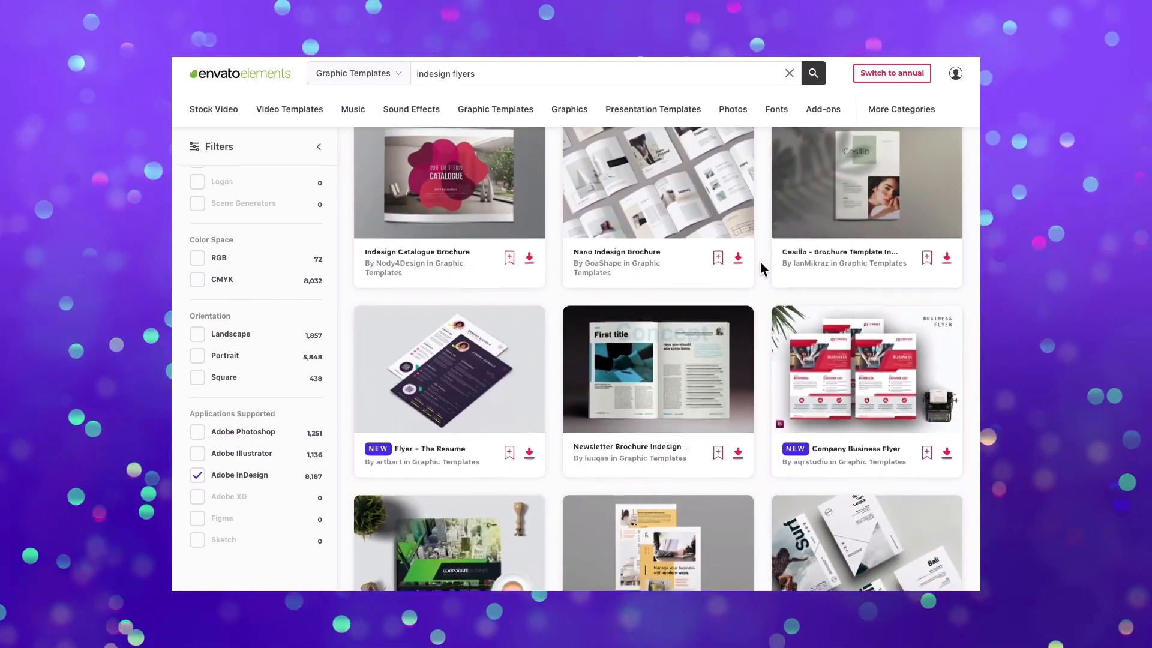
scroll(761, 261, "down", 6)
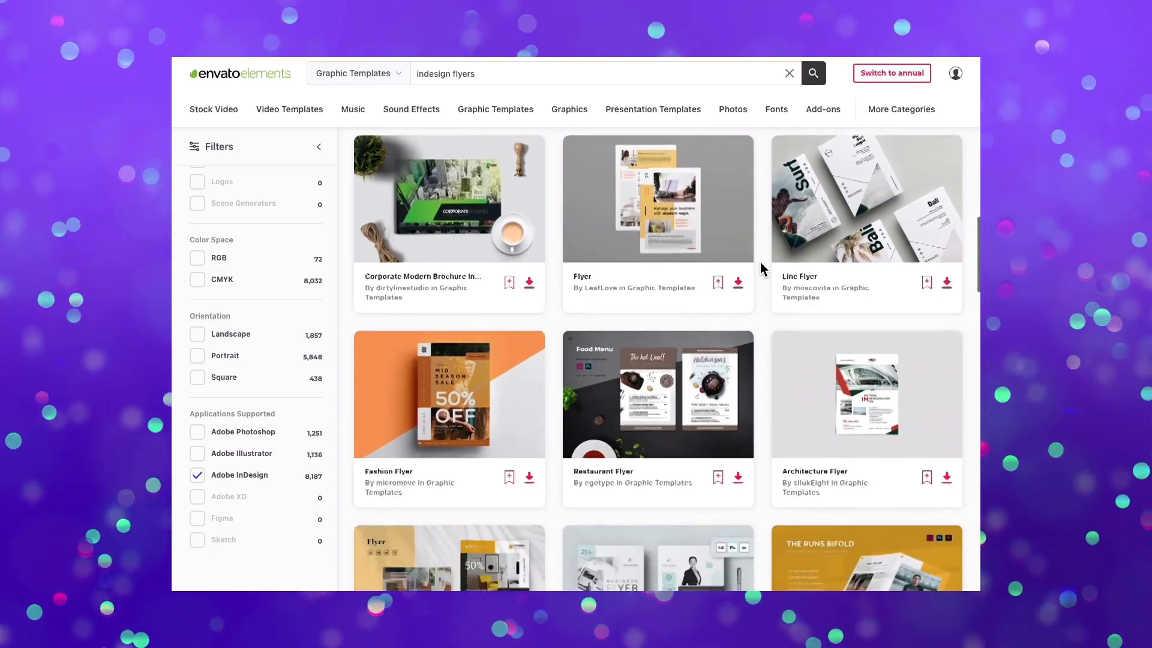
scroll(761, 262, "down", 1)
scroll(761, 262, "down", 2)
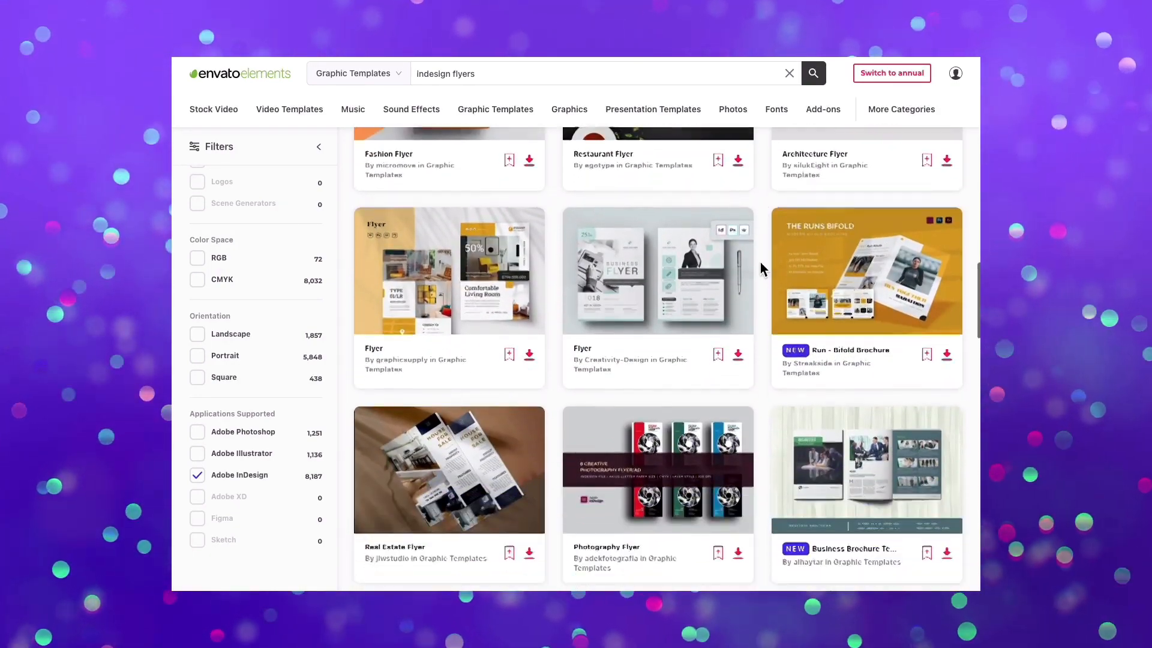
scroll(761, 264, "down", 3)
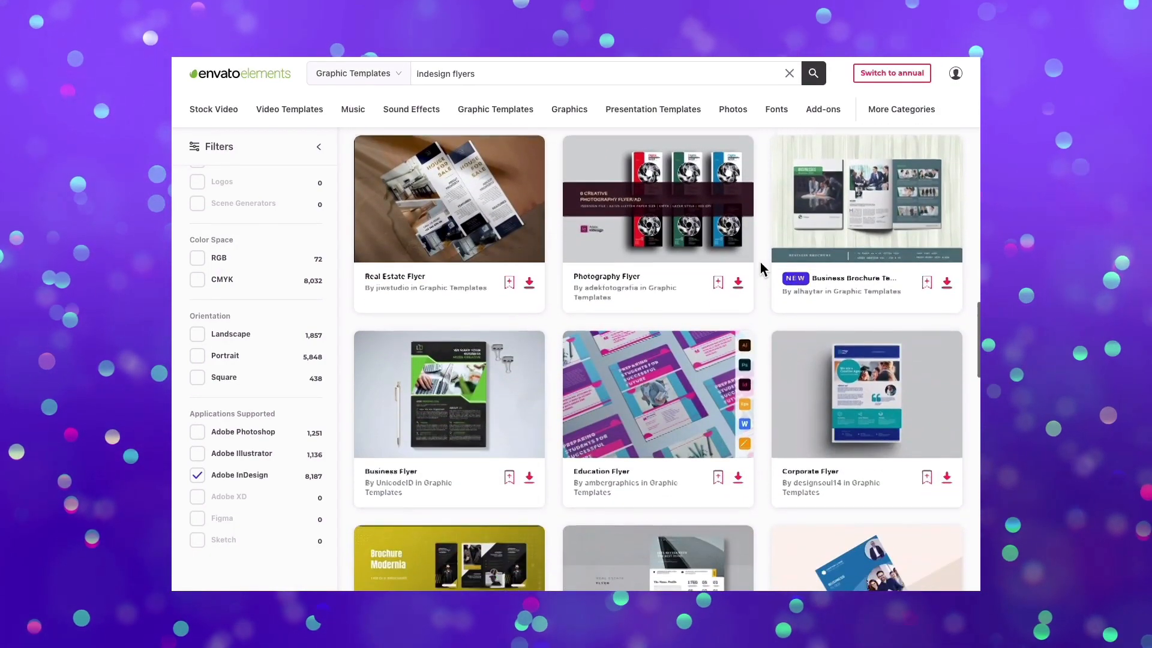
scroll(761, 264, "down", 4)
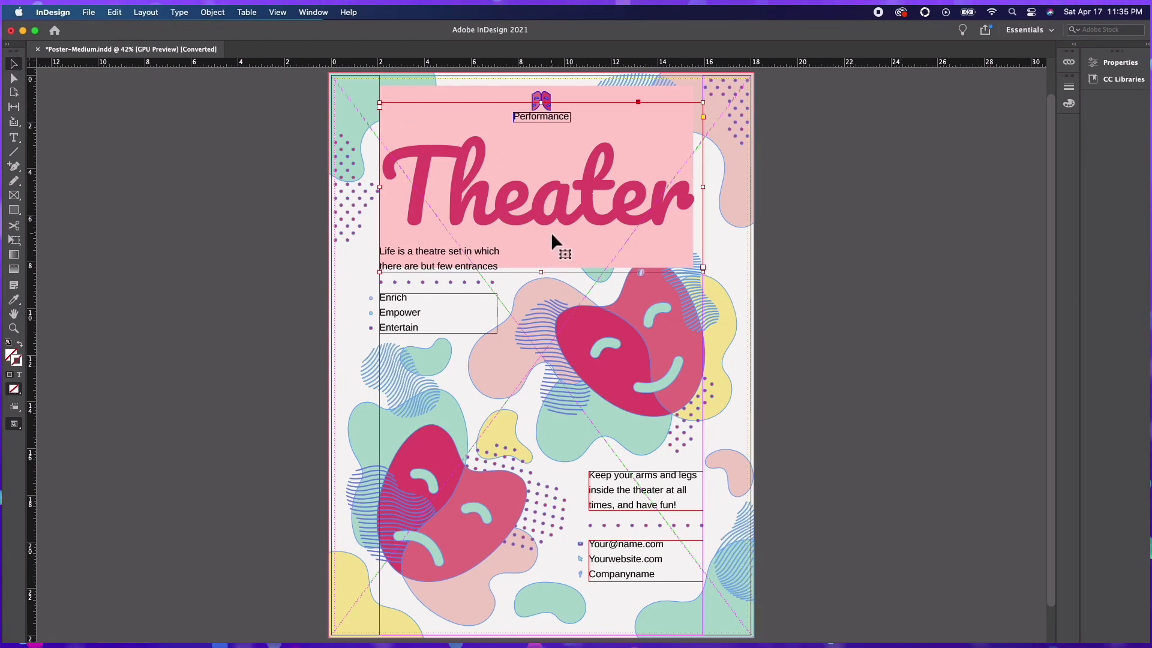
Step: Delete the large "Theater" title and draw a circle about 11.39 in wide across the poster's upper half
key("Delete")
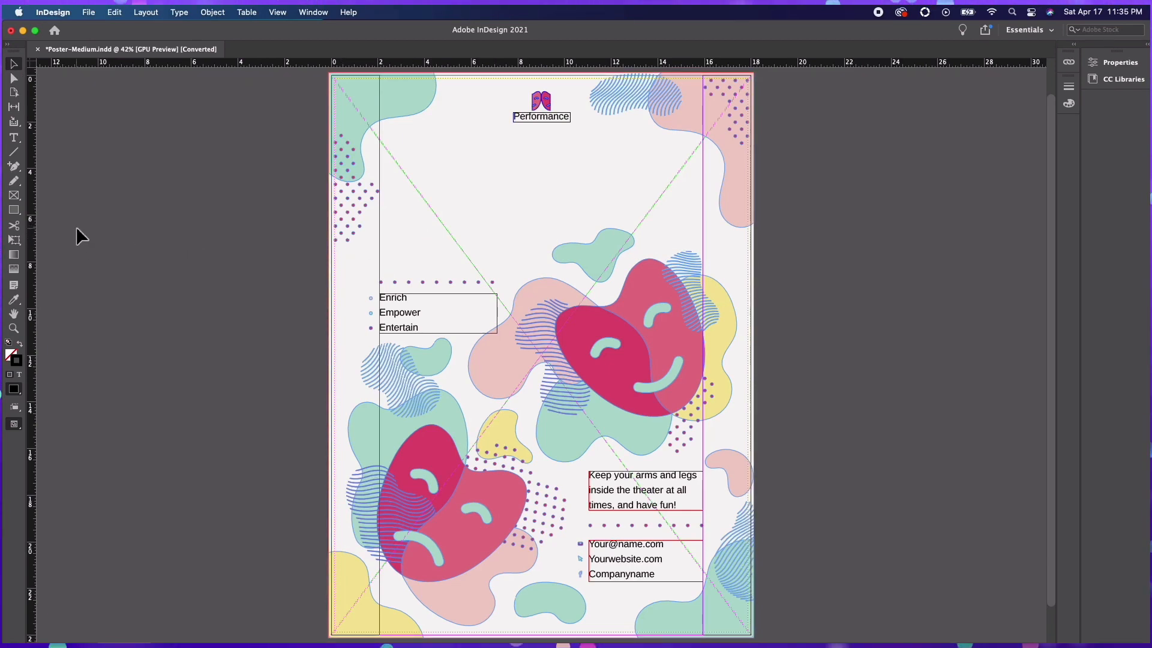
left_click_drag(13, 210, 71, 239)
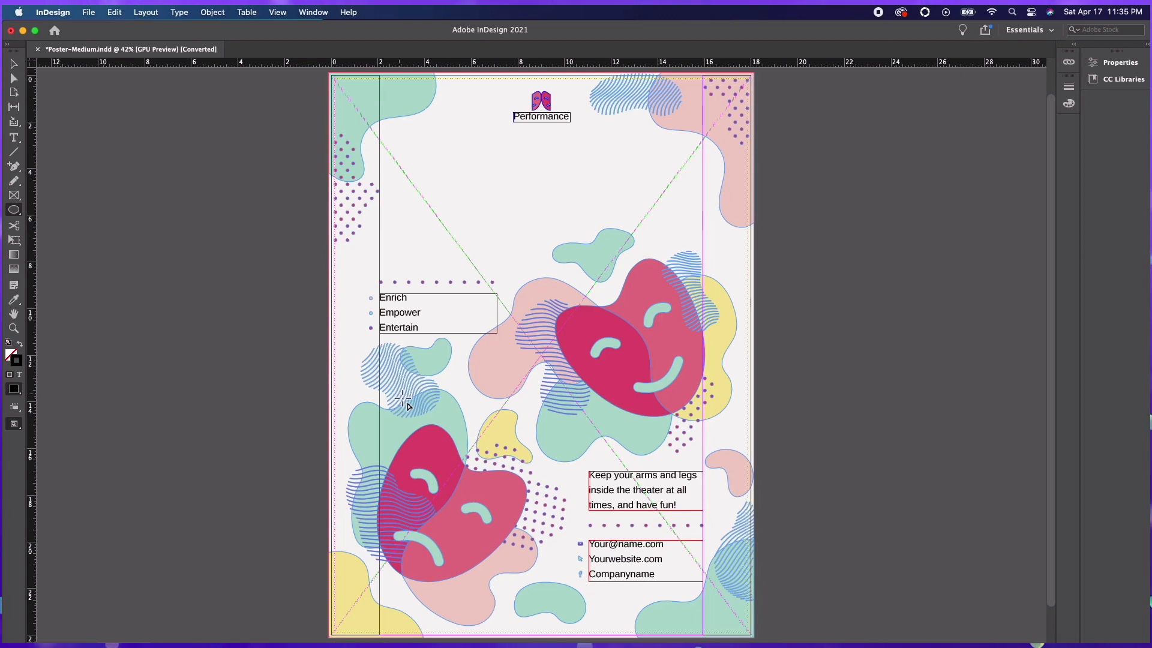
mouse_move(402, 396)
left_mouse_down()
mouse_move(601, 187)
mouse_move(675, 129)
left_mouse_up()
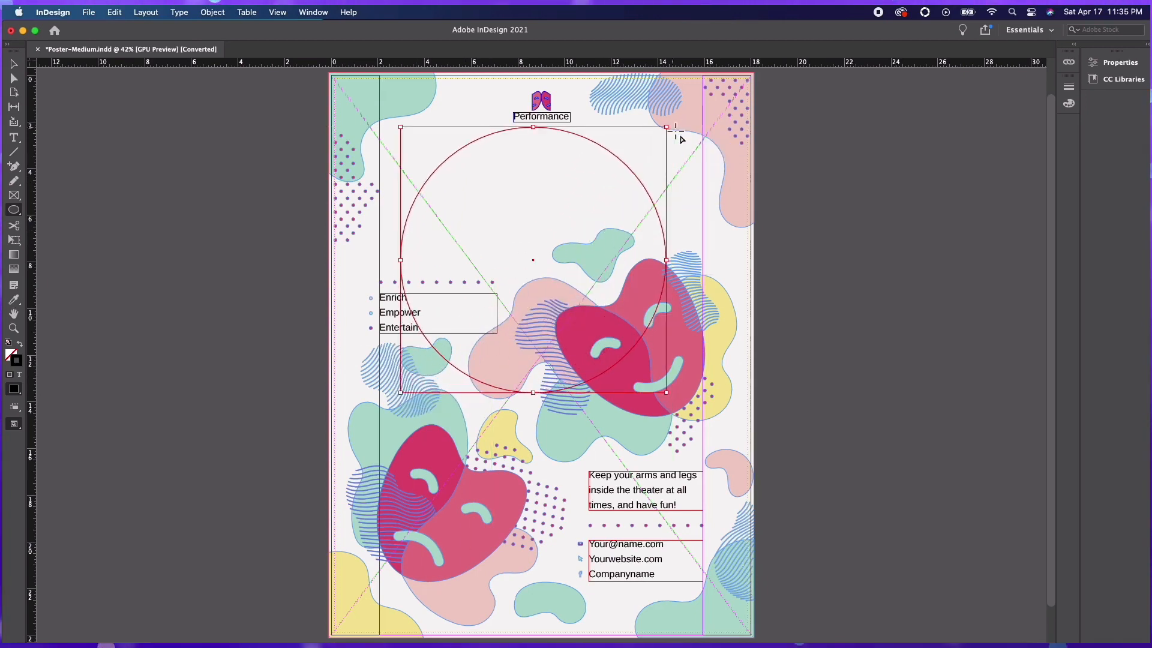
Step: Move the circle down the poster to about X 3.11 in, Y 4.82 in
key("v")
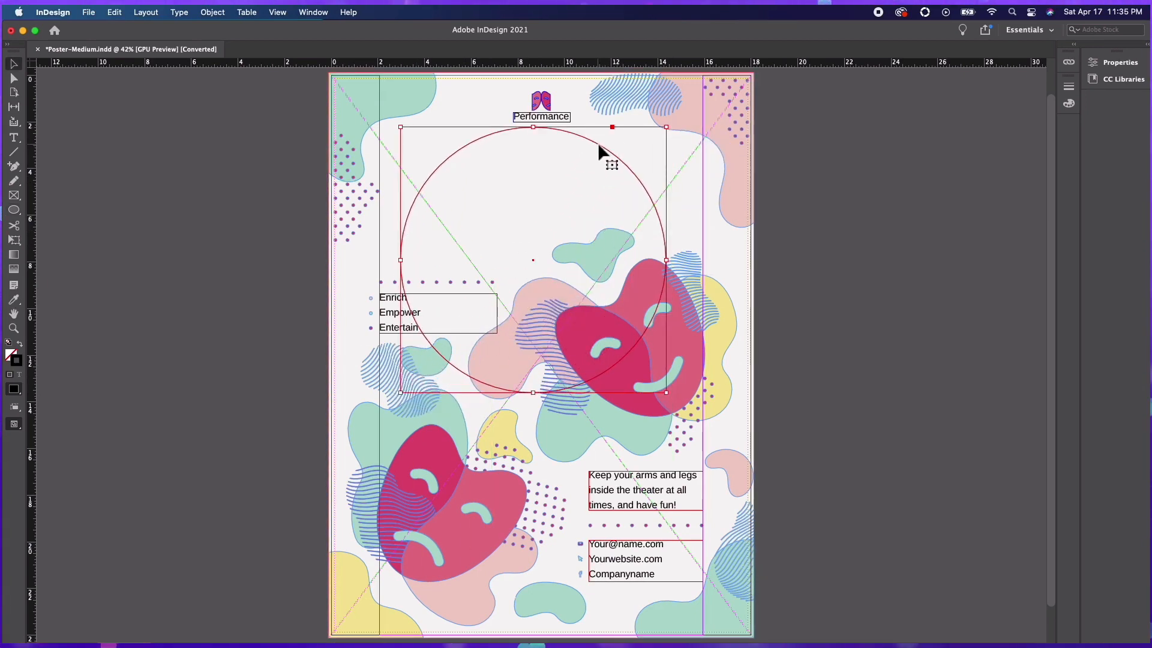
left_click_drag(599, 147, 606, 191)
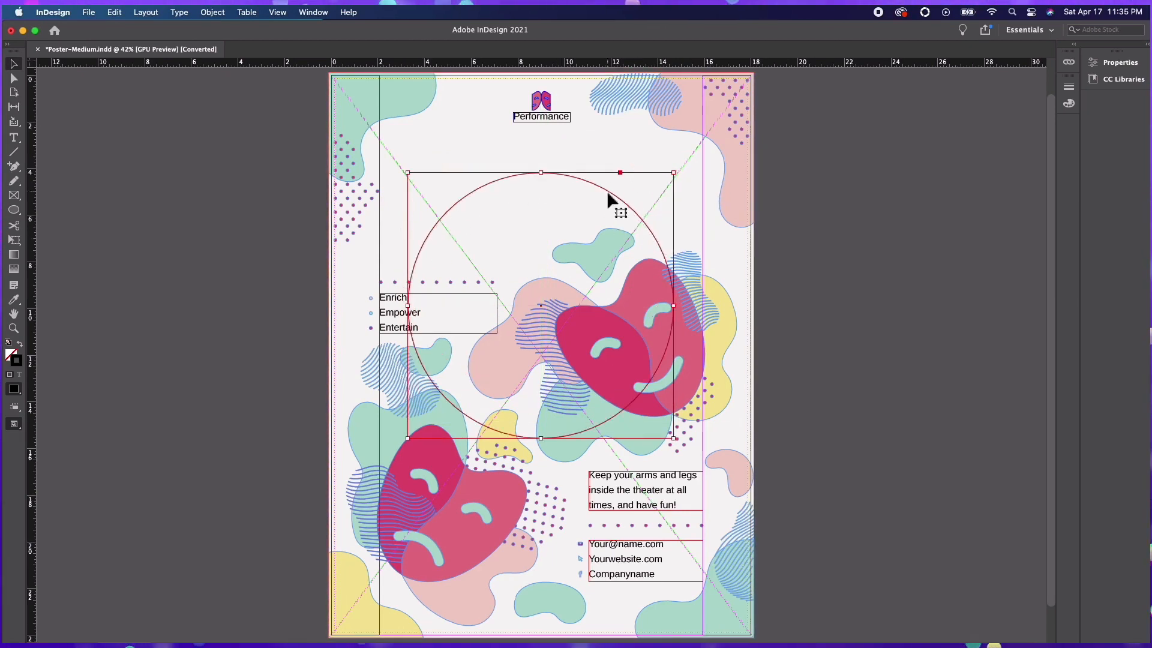
left_click_drag(606, 190, 602, 205)
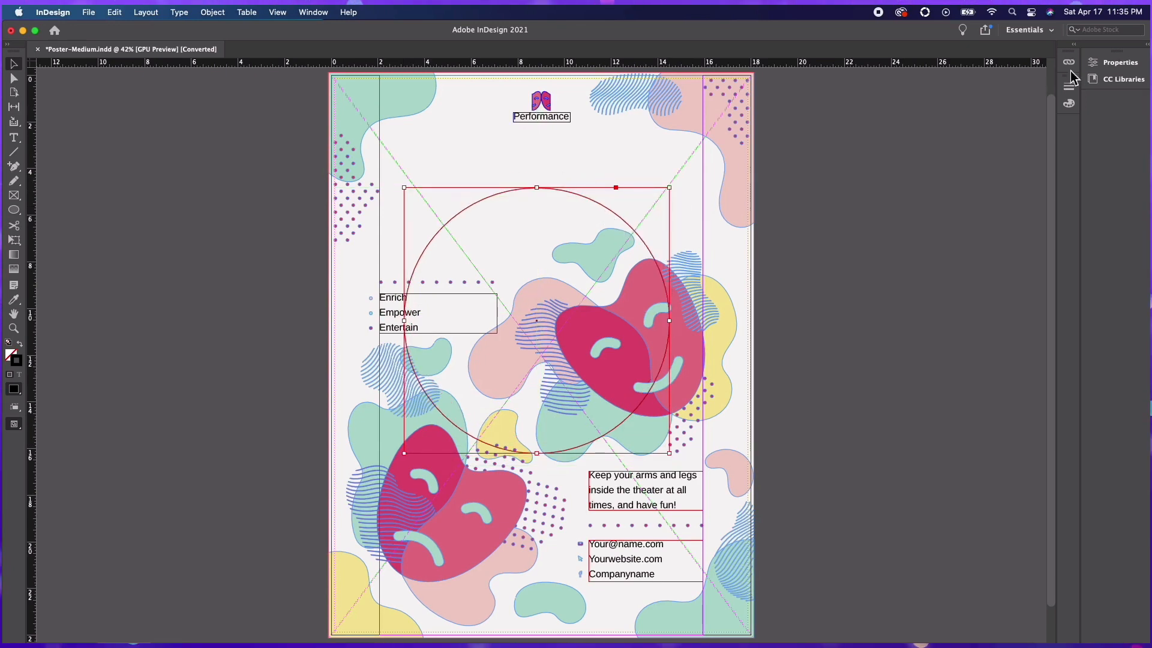
Step: Set the circle's stroke to None and deselect the circle
left_click(1114, 65)
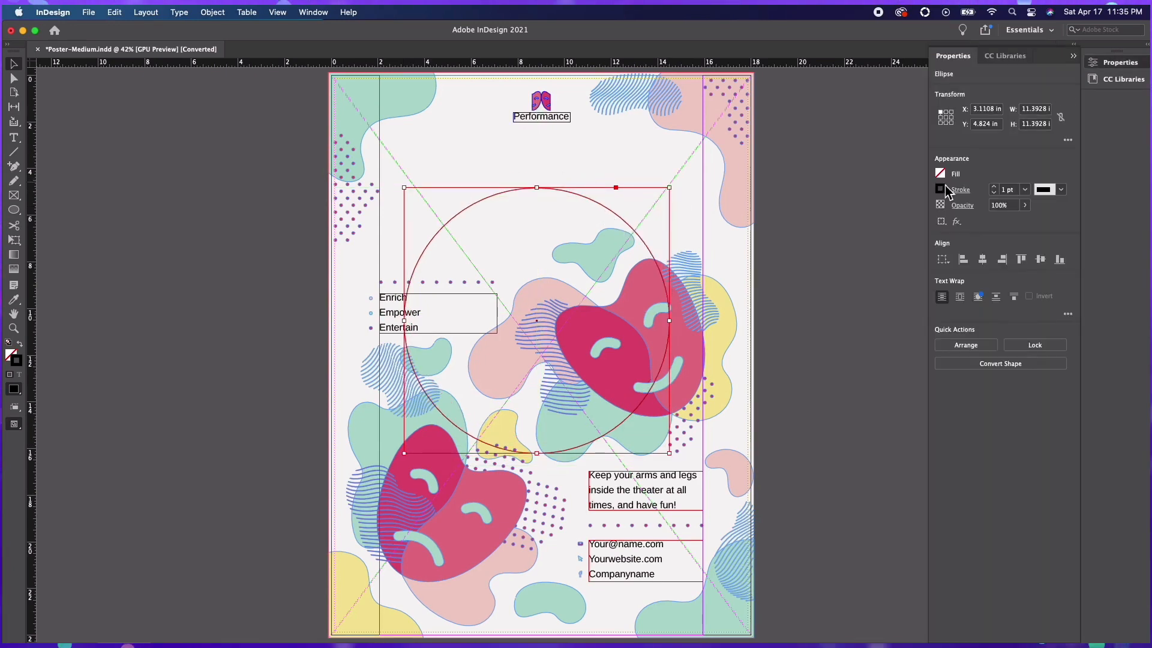
left_click(941, 189)
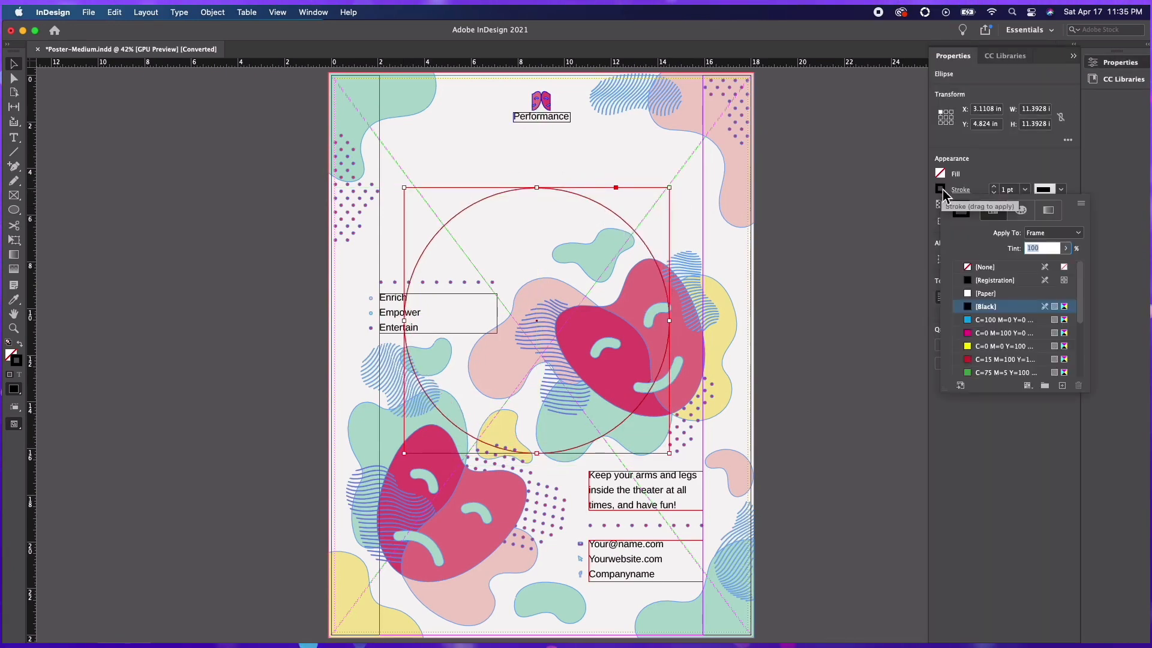
left_click(971, 268)
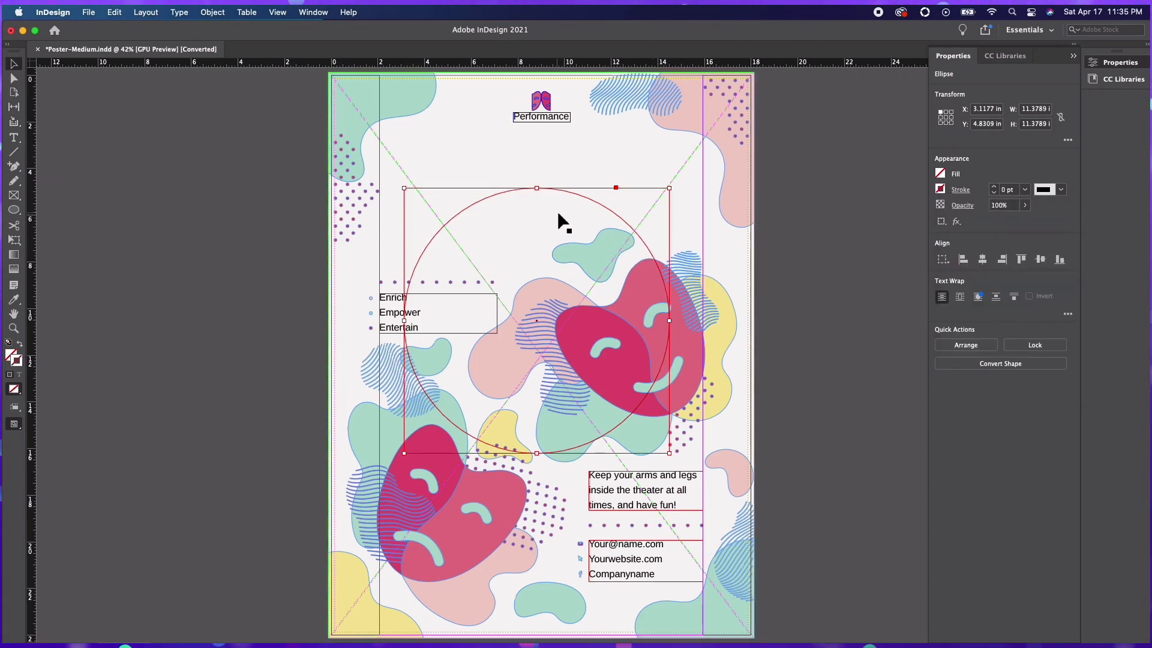
left_click(510, 218)
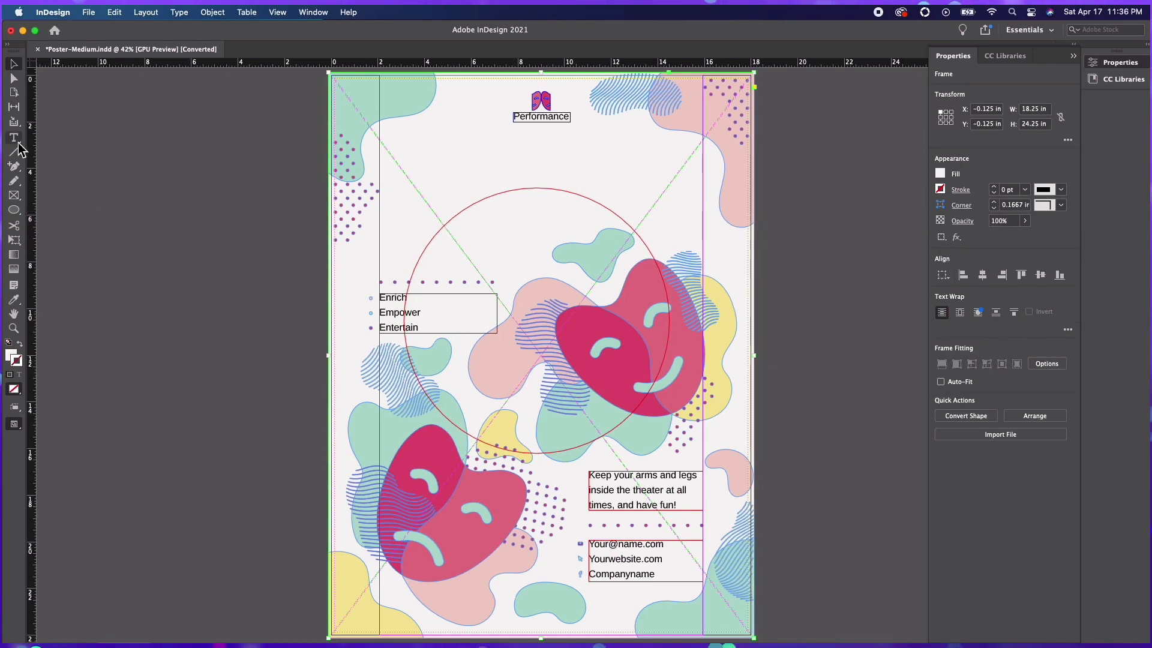
Step: Add the word "theater" along the circle's upper arc with the Type on a Path tool, in Pacifico Regular at 187 pt
left_click_drag(18, 143, 59, 167)
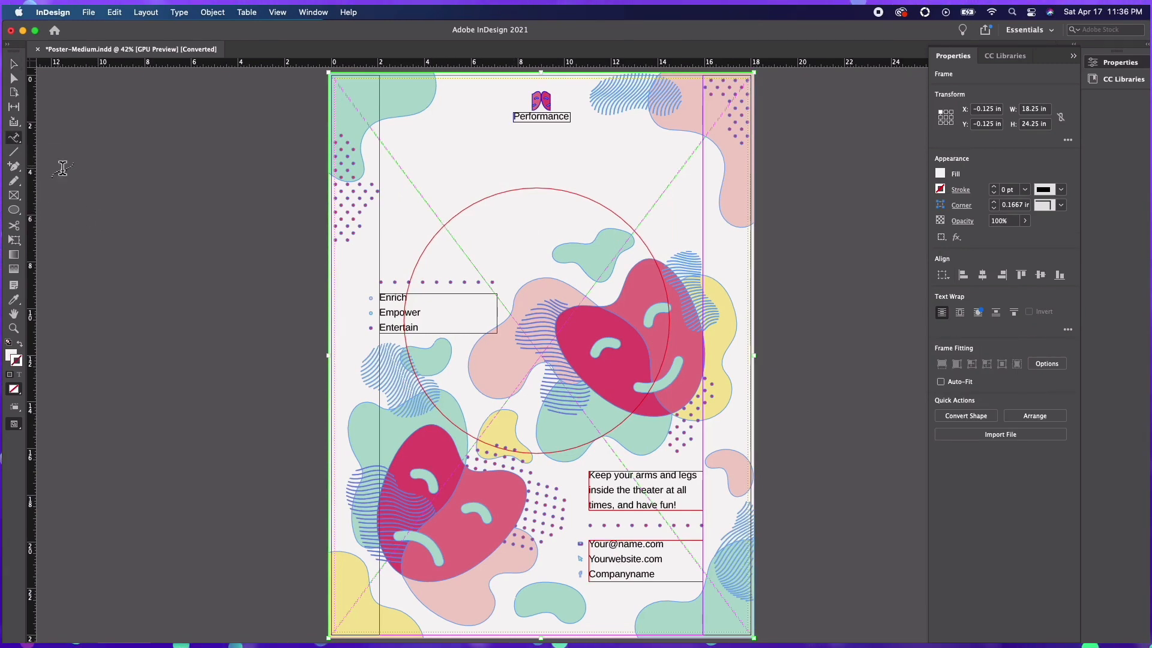
left_click(429, 243)
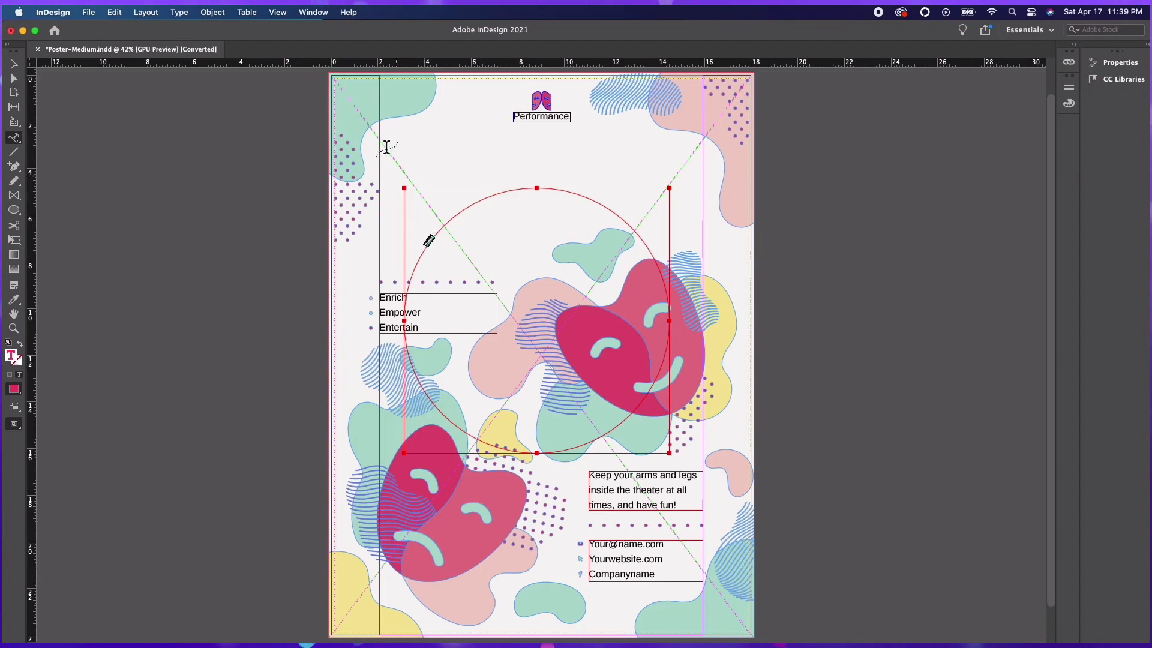
left_click(323, 15)
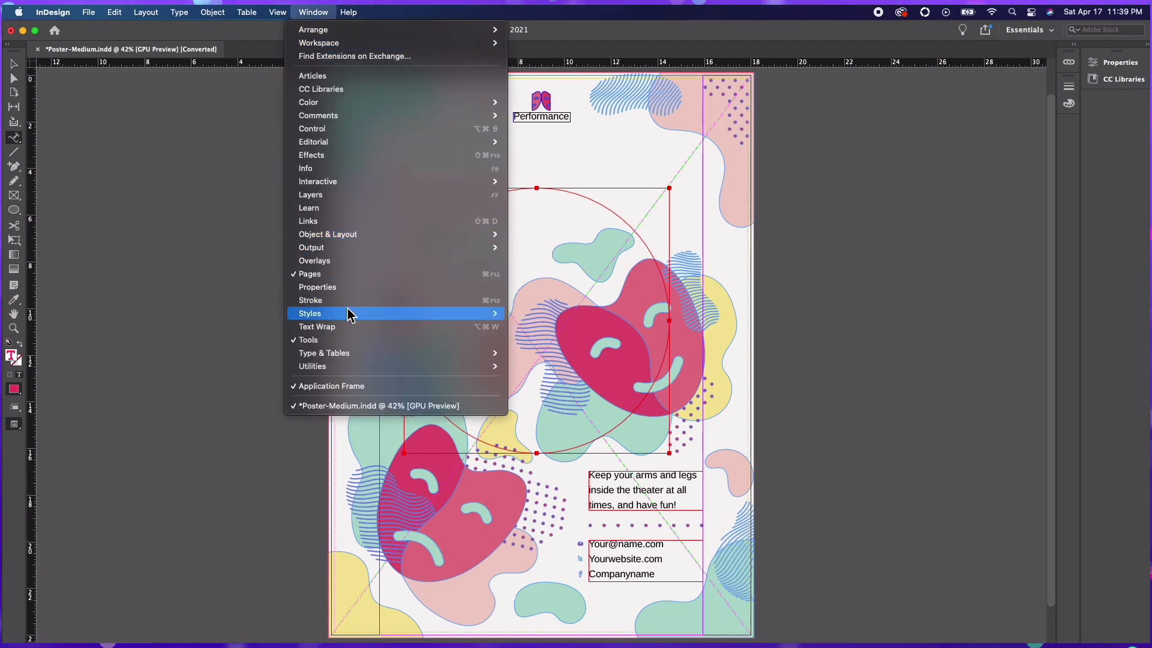
mouse_move(348, 354)
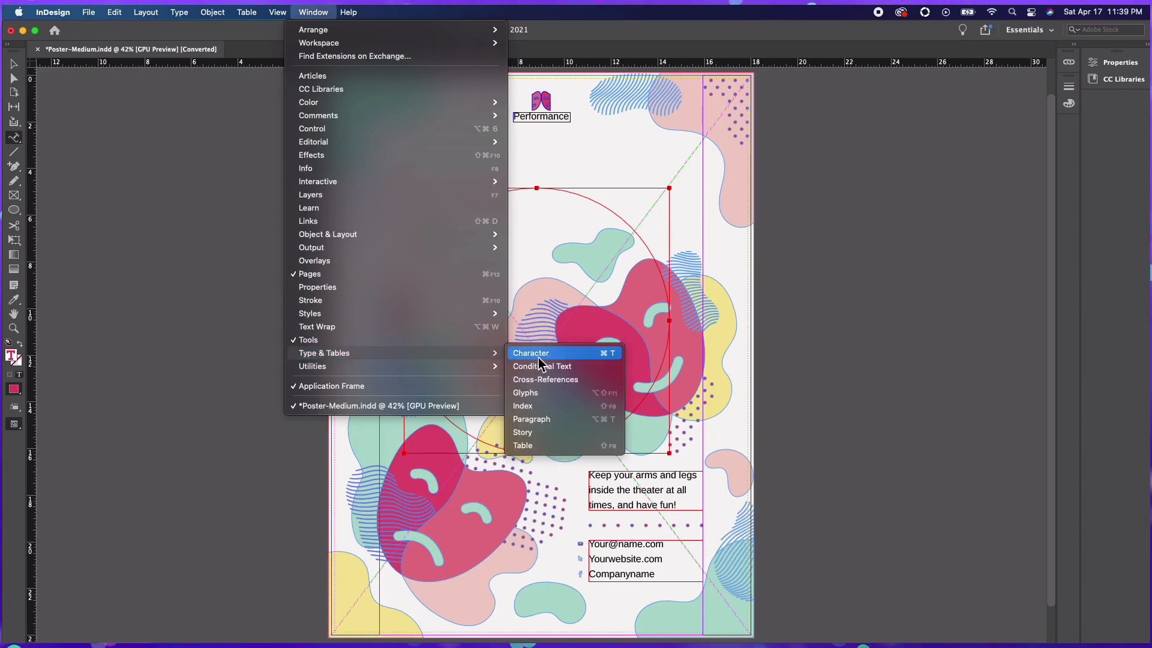
left_click(539, 354)
left_click(929, 240)
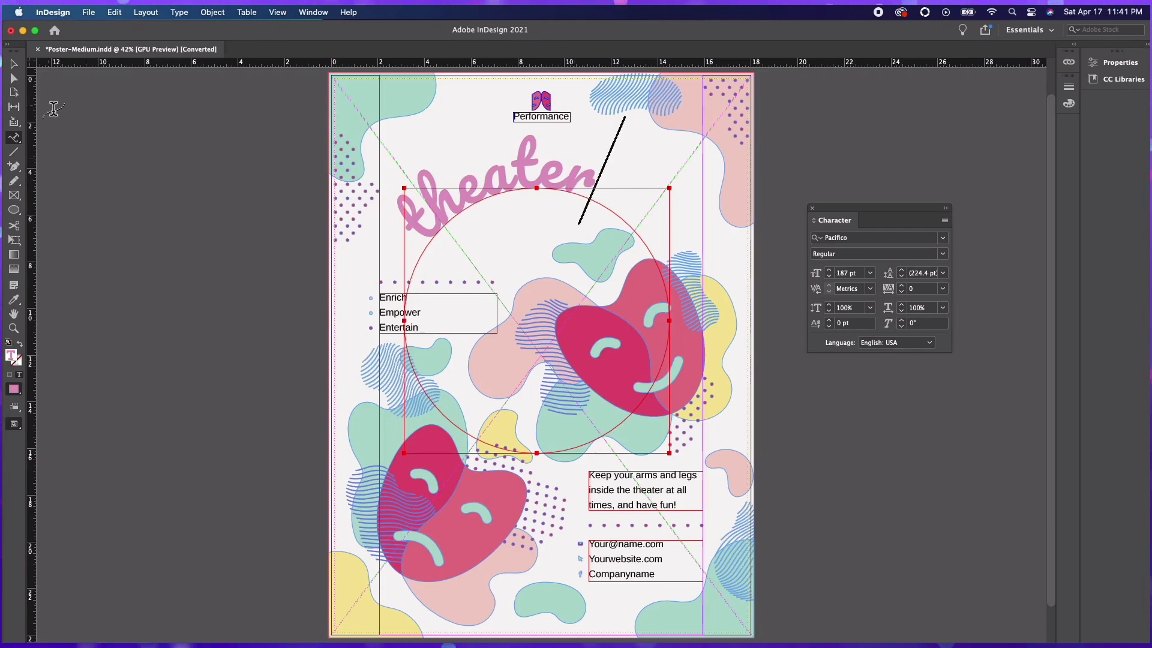
Step: Slide the start of the "theater" text clockwise along the circle to sit more centrally on the upper arc
left_click(18, 66)
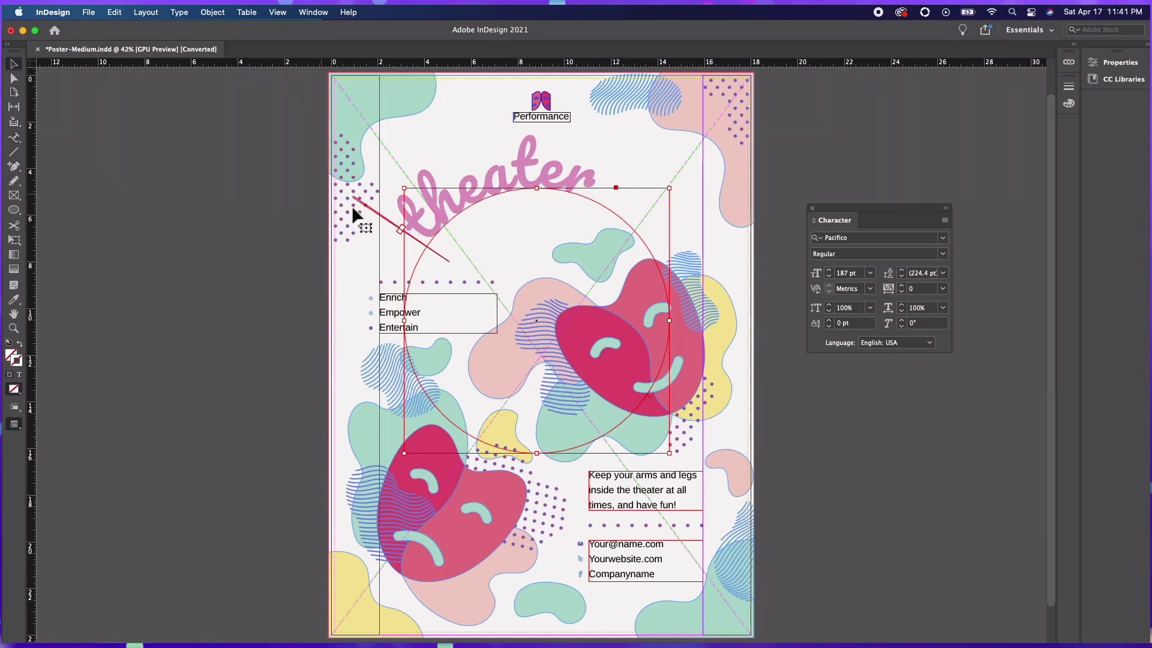
left_click_drag(401, 234, 432, 210)
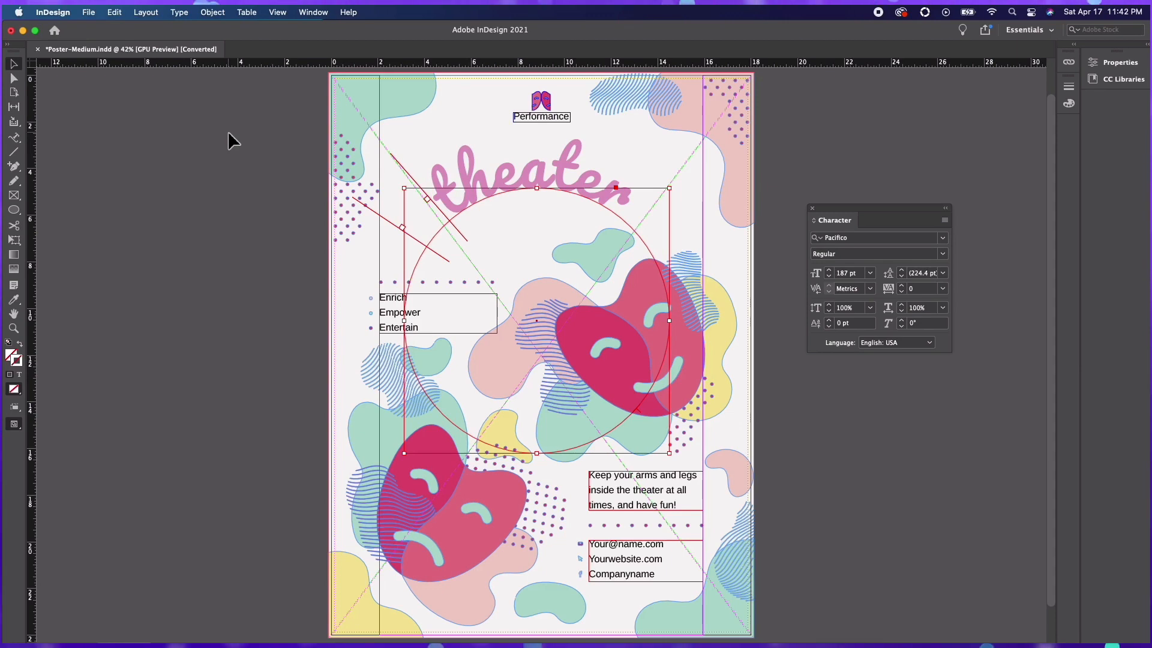
Step: Open the Type on a Path options for the "theater" text and place the dialog below the lettering
left_click(179, 12)
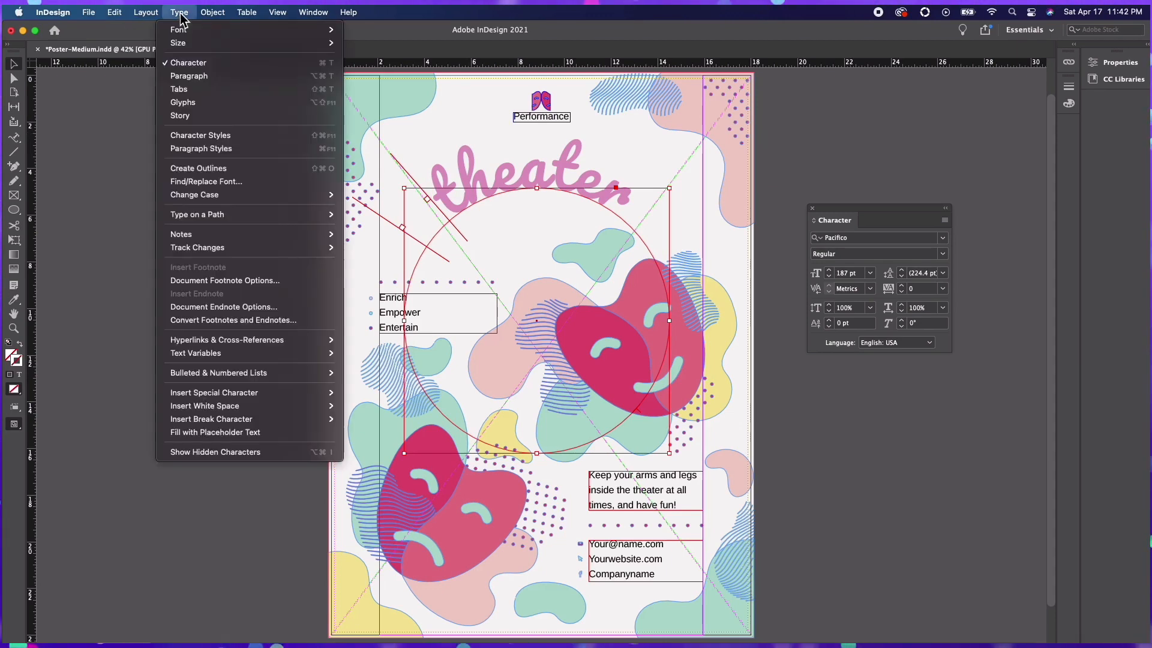
mouse_move(206, 217)
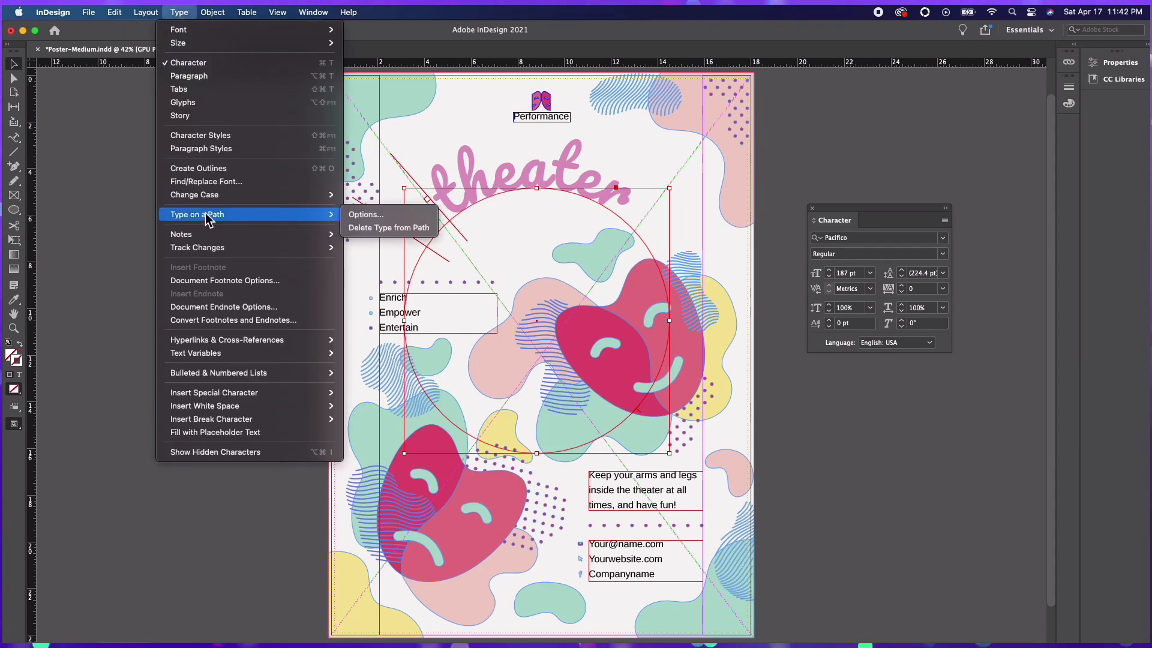
left_click(365, 215)
left_click_drag(329, 260, 563, 369)
left_click(515, 296)
left_click(473, 472)
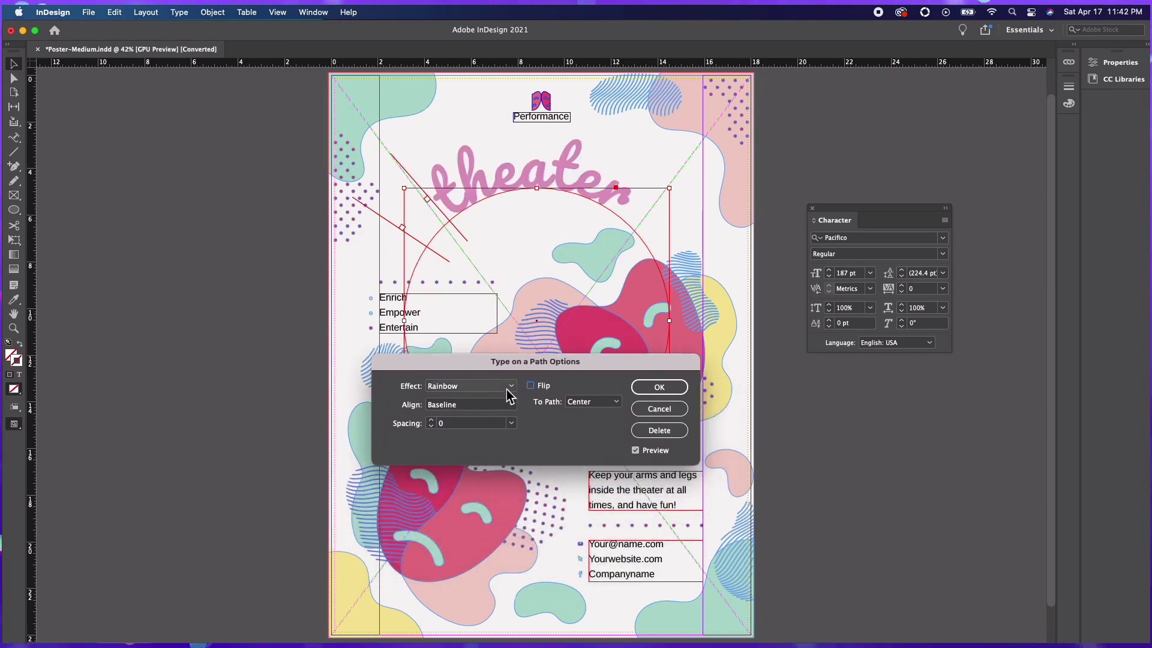
Step: Try the Skew and 3D Ribbon effects on the "theater" path text and return the effect to Rainbow
left_click(474, 385)
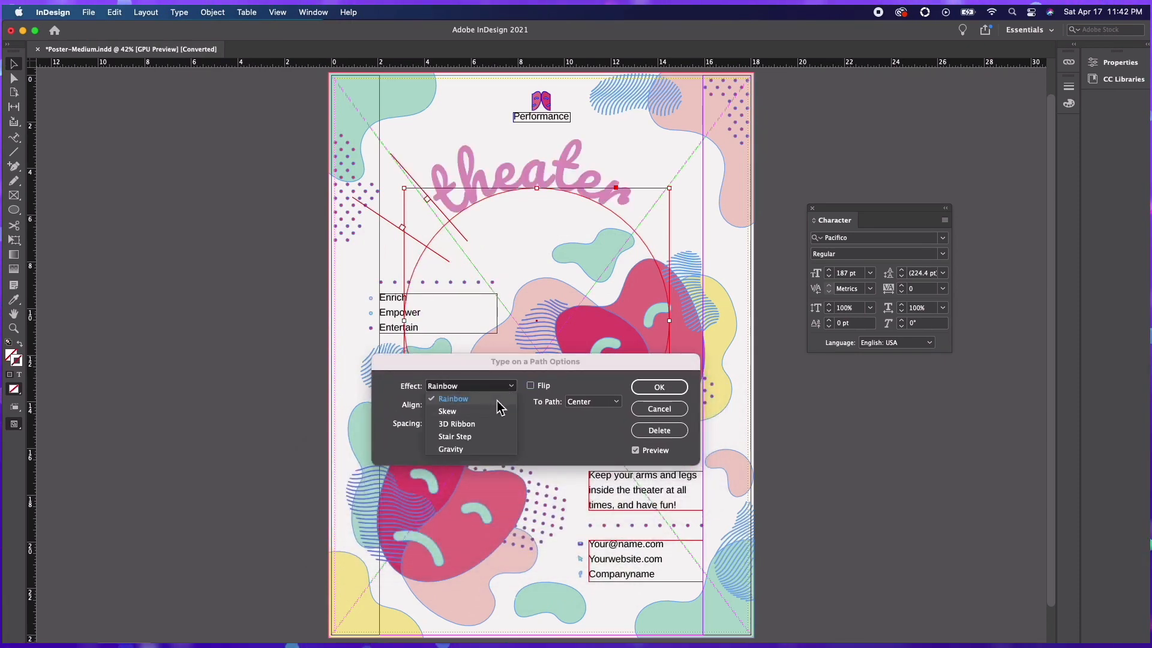
left_click(491, 411)
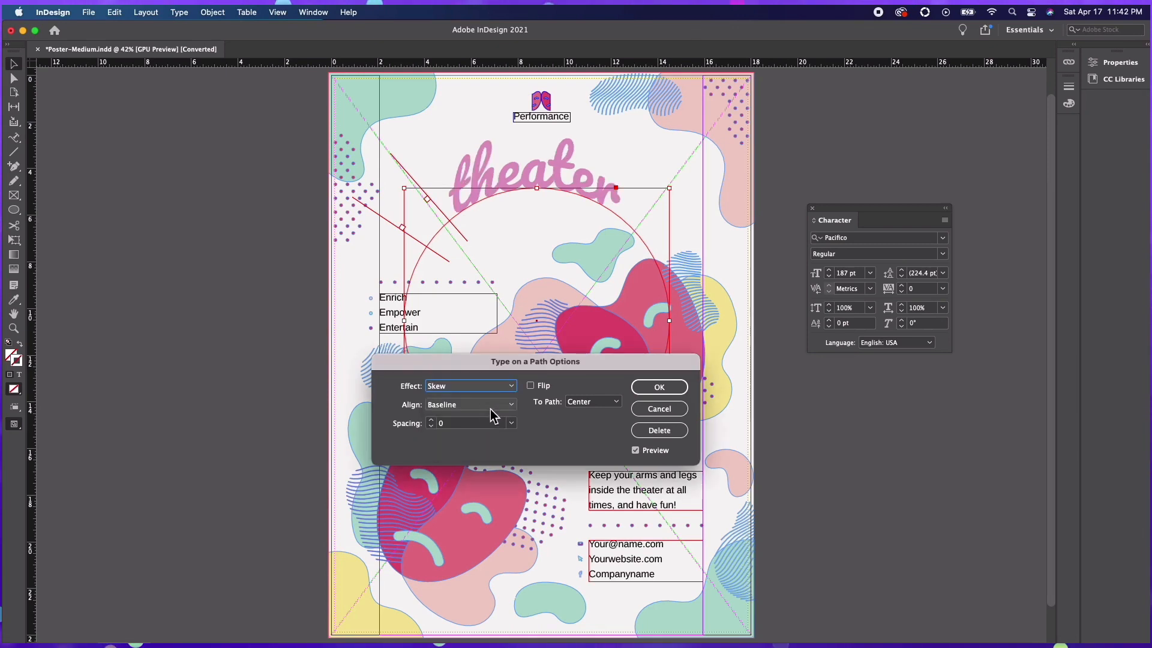
left_click(513, 387)
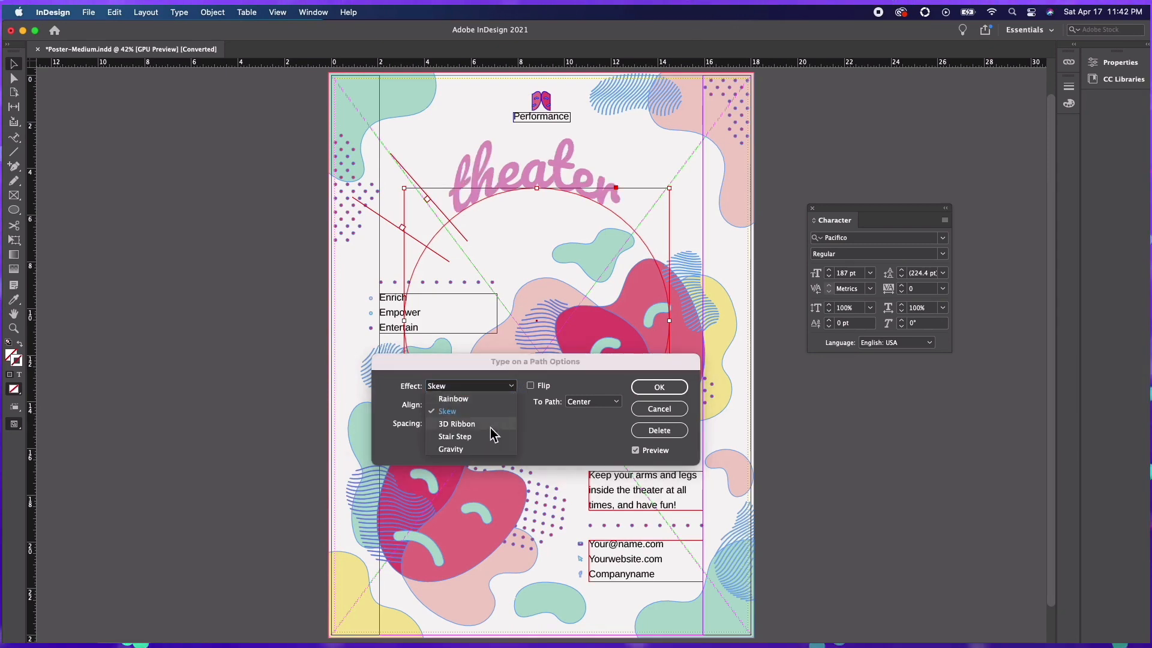
left_click(490, 427)
left_click(513, 387)
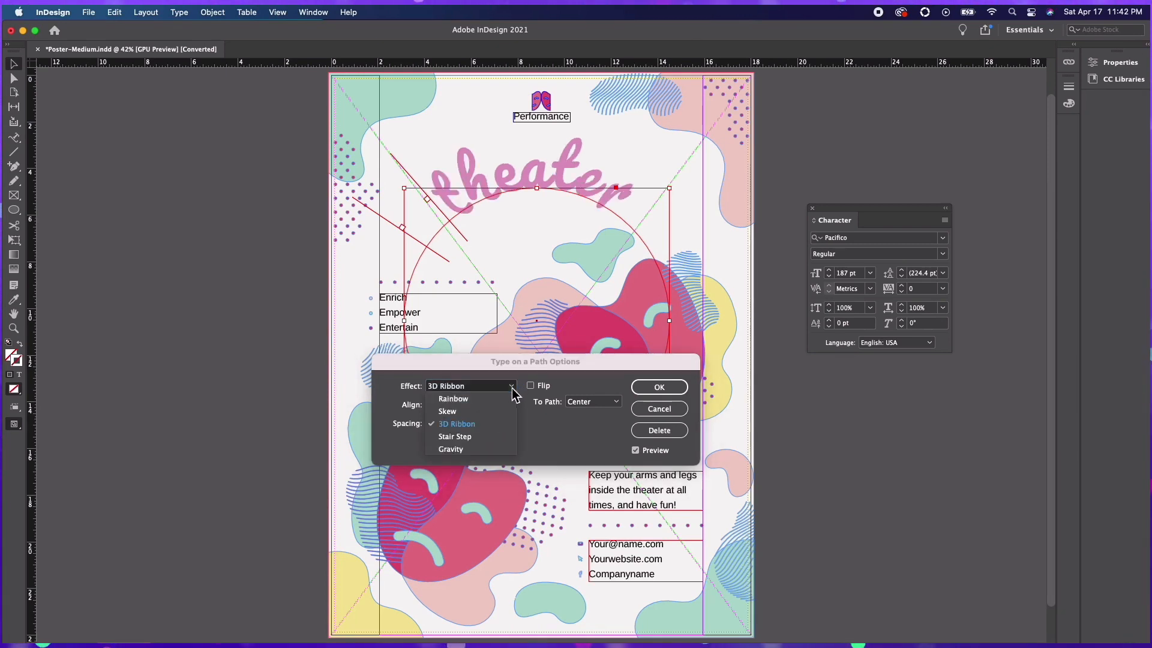
left_click(505, 399)
Step: Try the Center, Descender and Ascender alignments on the "theater" path text and return the alignment to Baseline
left_click(513, 404)
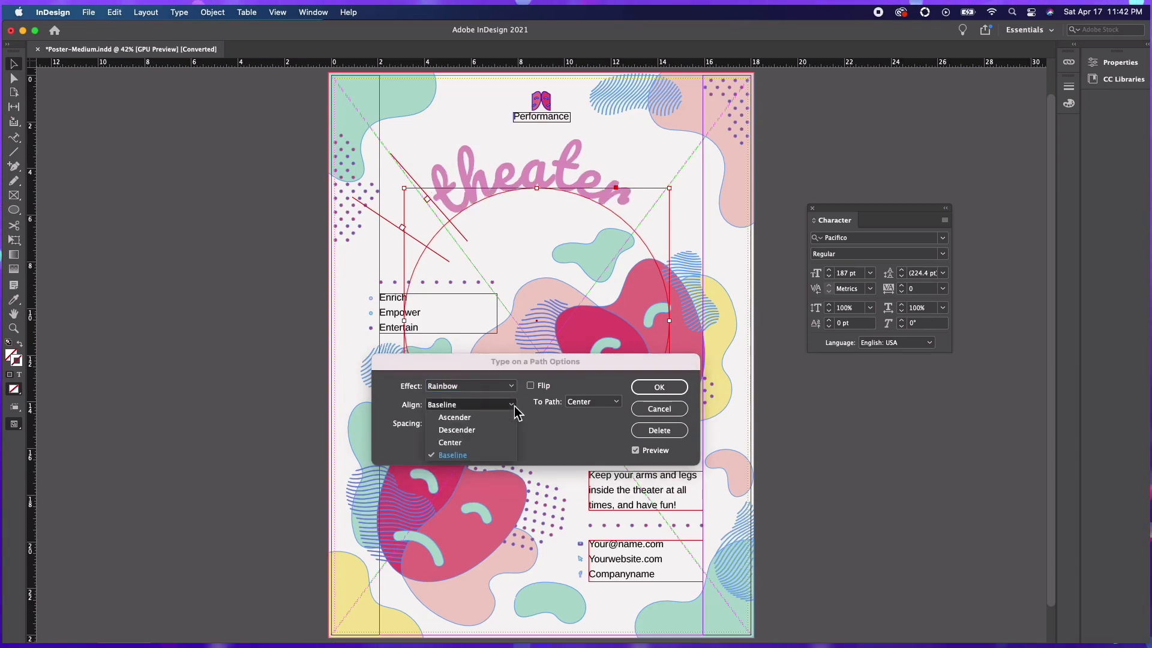
left_click(478, 443)
left_click(501, 405)
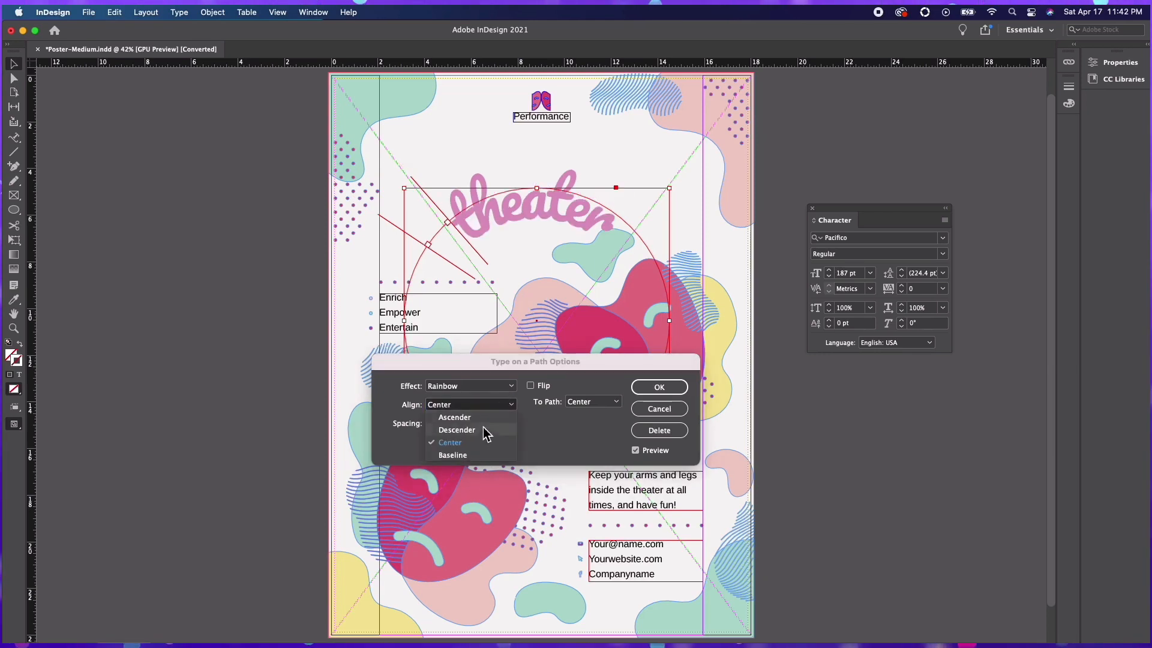
left_click(478, 435)
left_click(492, 405)
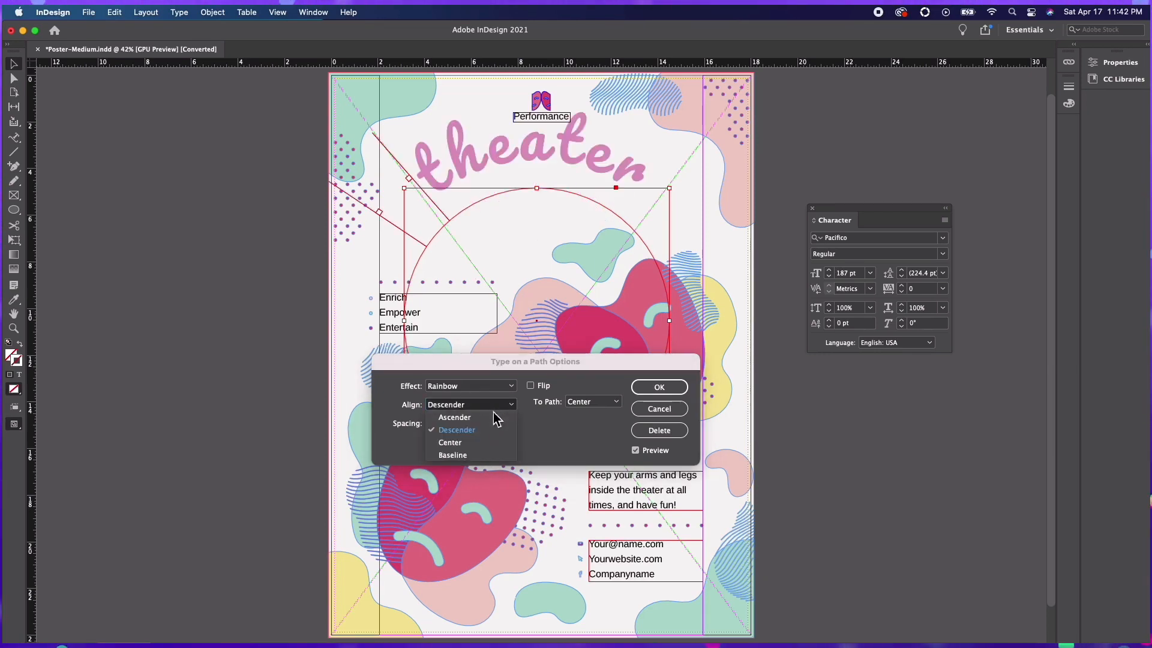
left_click(493, 417)
left_click(495, 404)
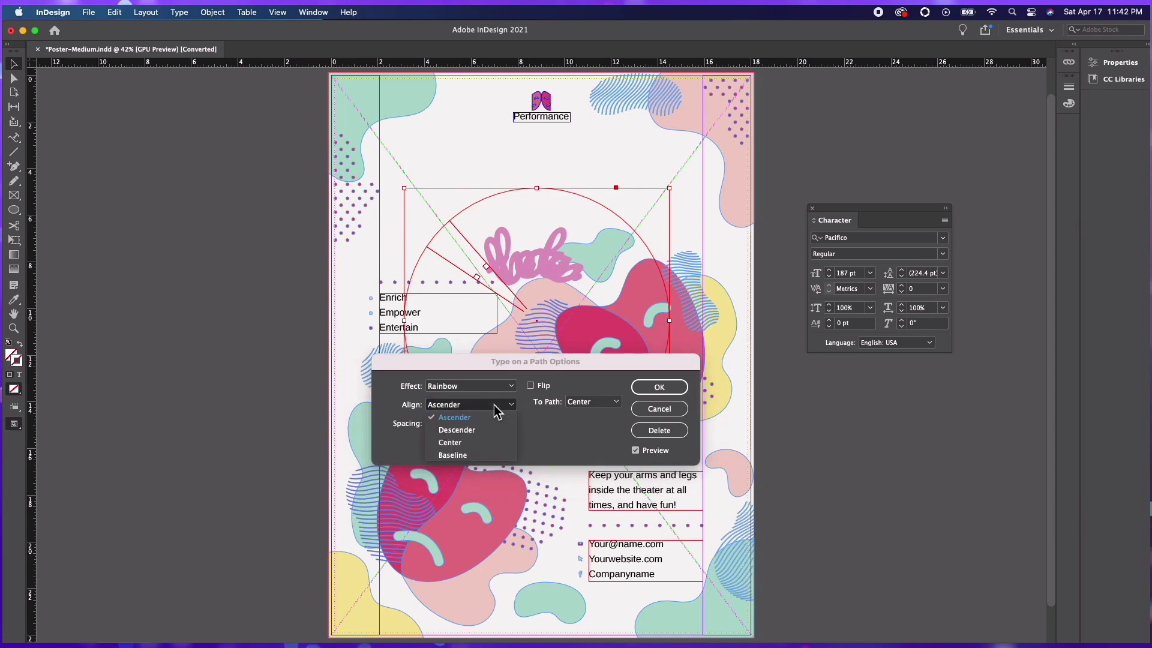
left_click(470, 456)
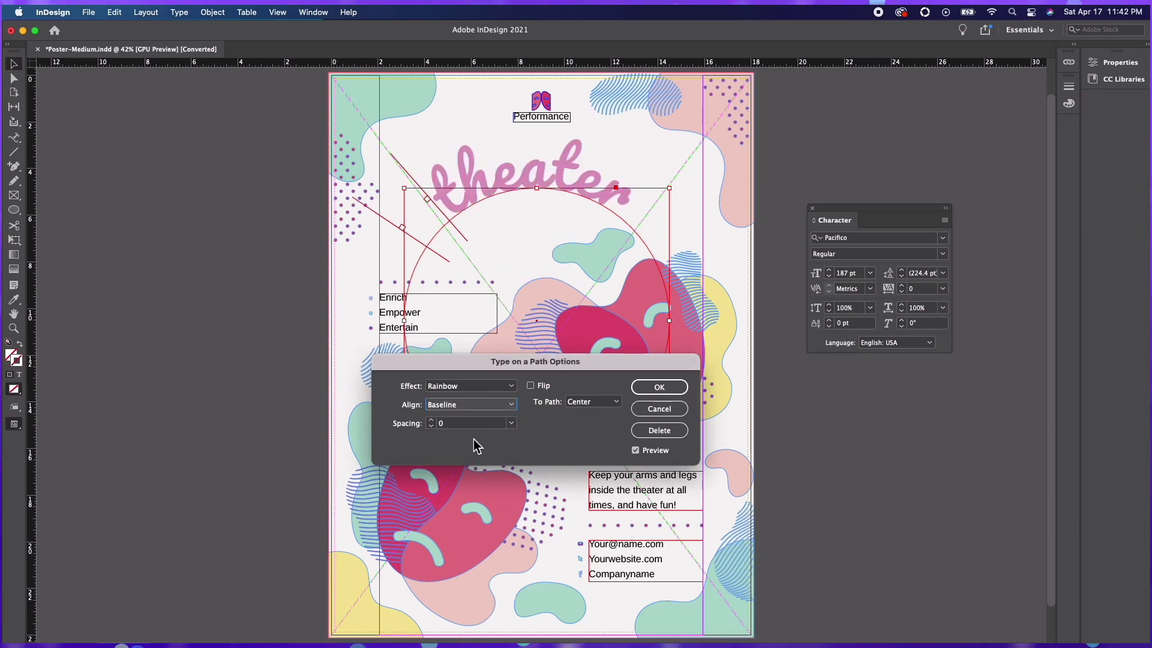
Step: Try spacing values of 10, 36, -36 and -58 on the "theater" path text
left_click(432, 422)
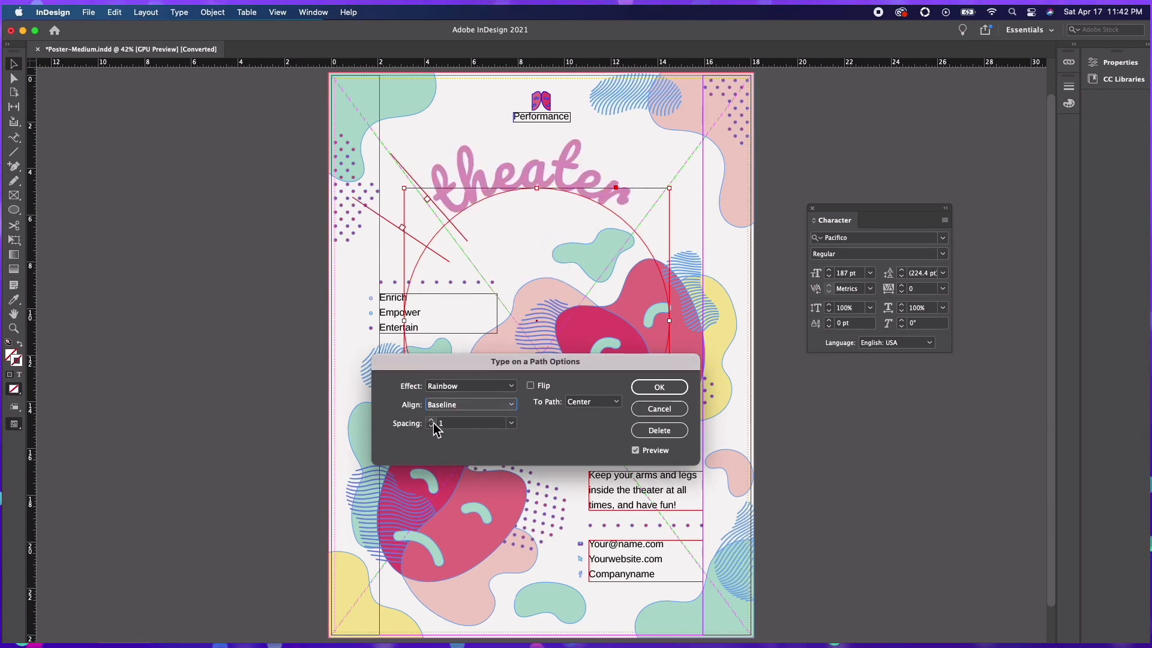
left_click(433, 422)
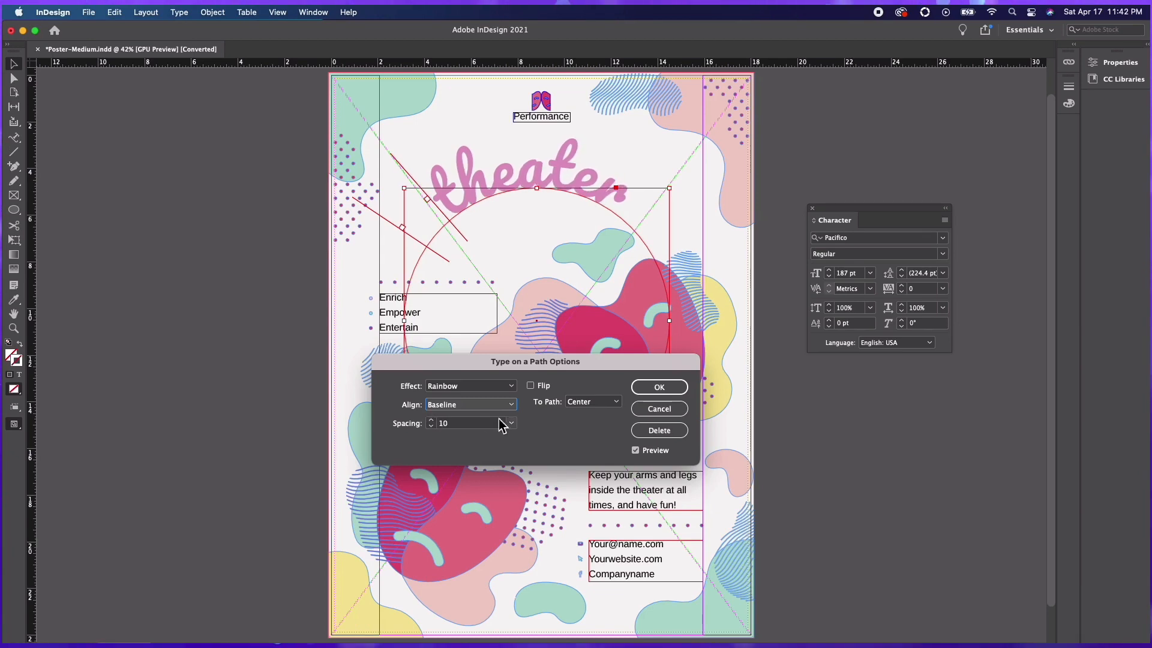
left_click(511, 423)
left_click(480, 411)
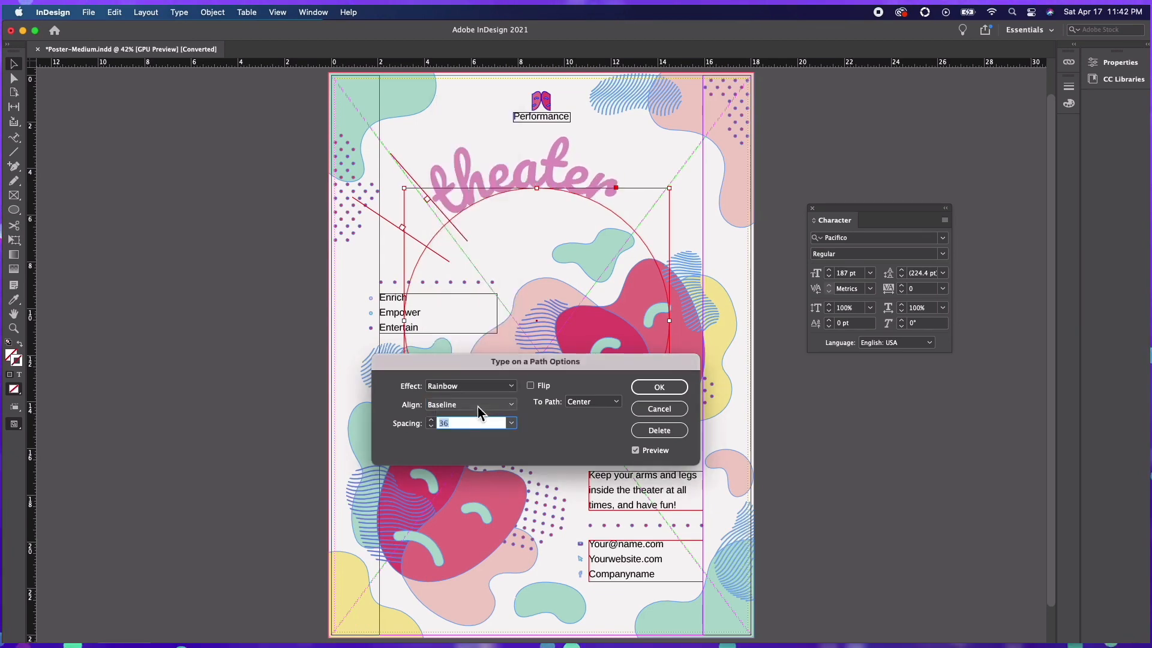
left_click(513, 423)
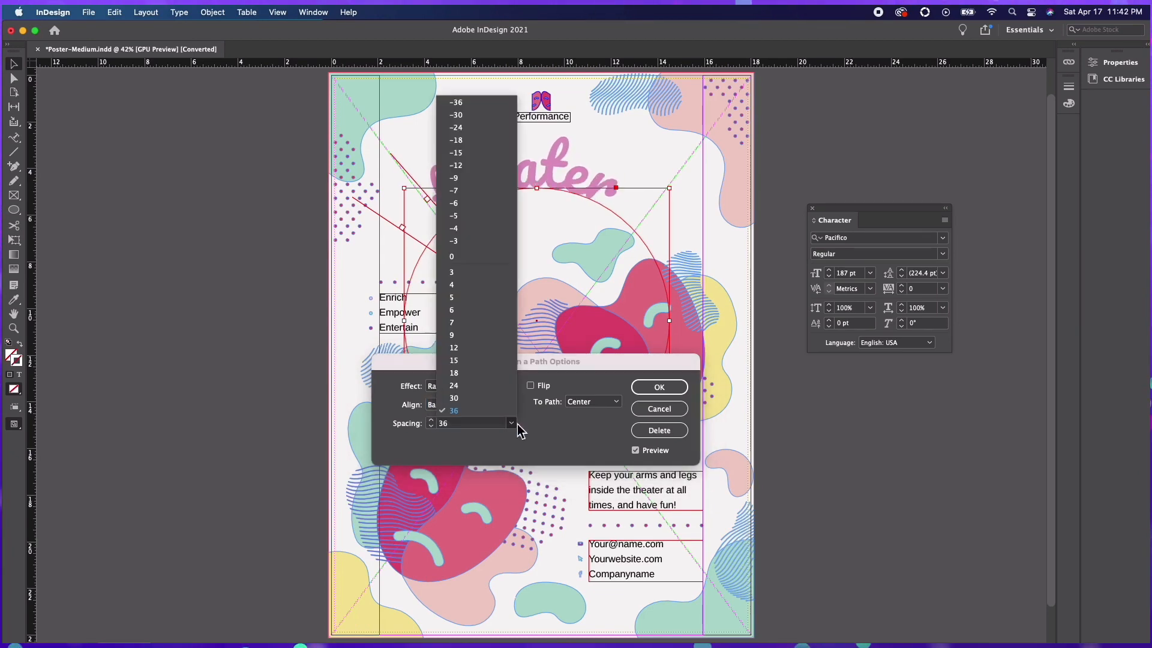
left_click(483, 103)
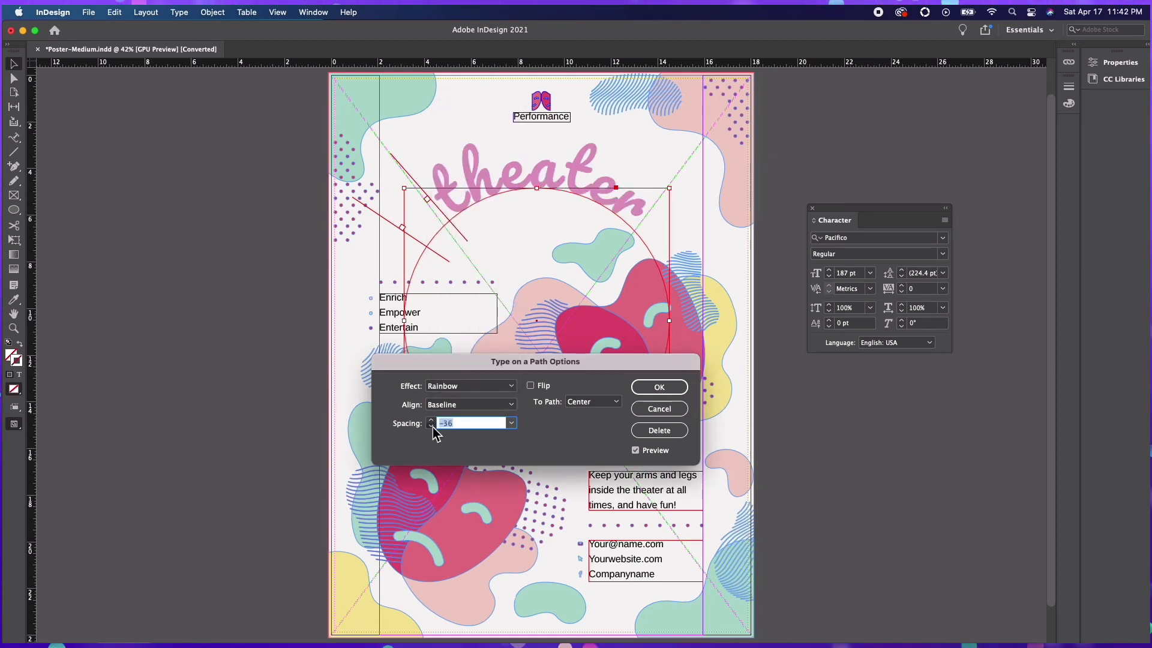
left_click(431, 427)
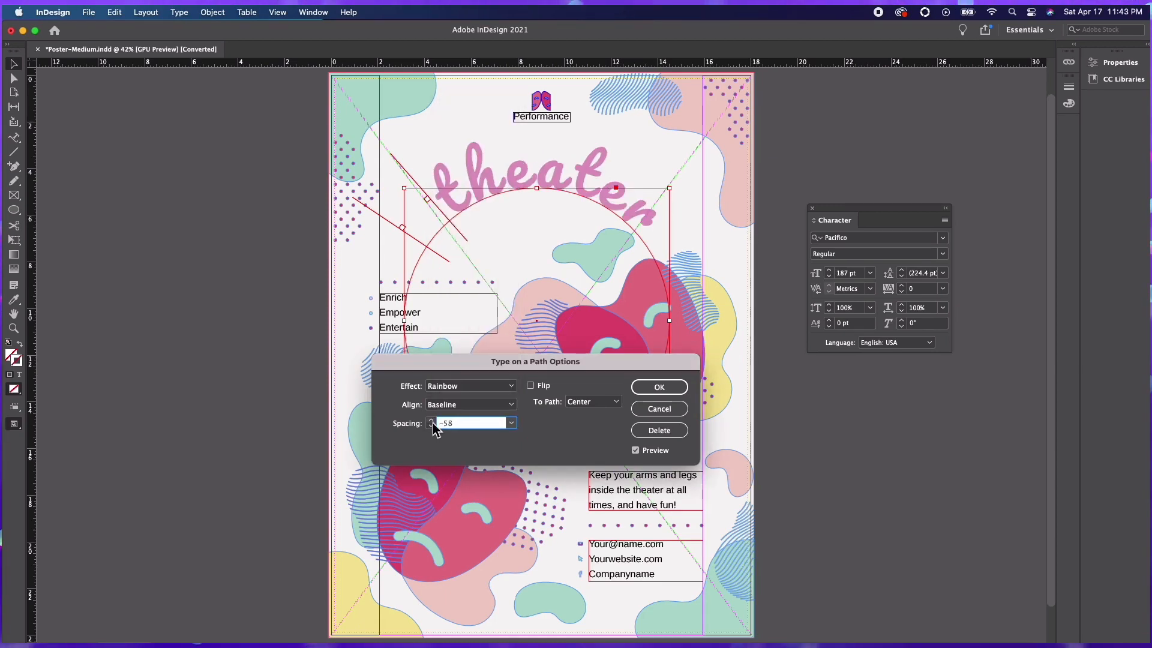
Step: Set the spacing of the "theater" path text to -19 and move the options dialog aside to uncover the circle
left_click(432, 420)
left_click(432, 420)
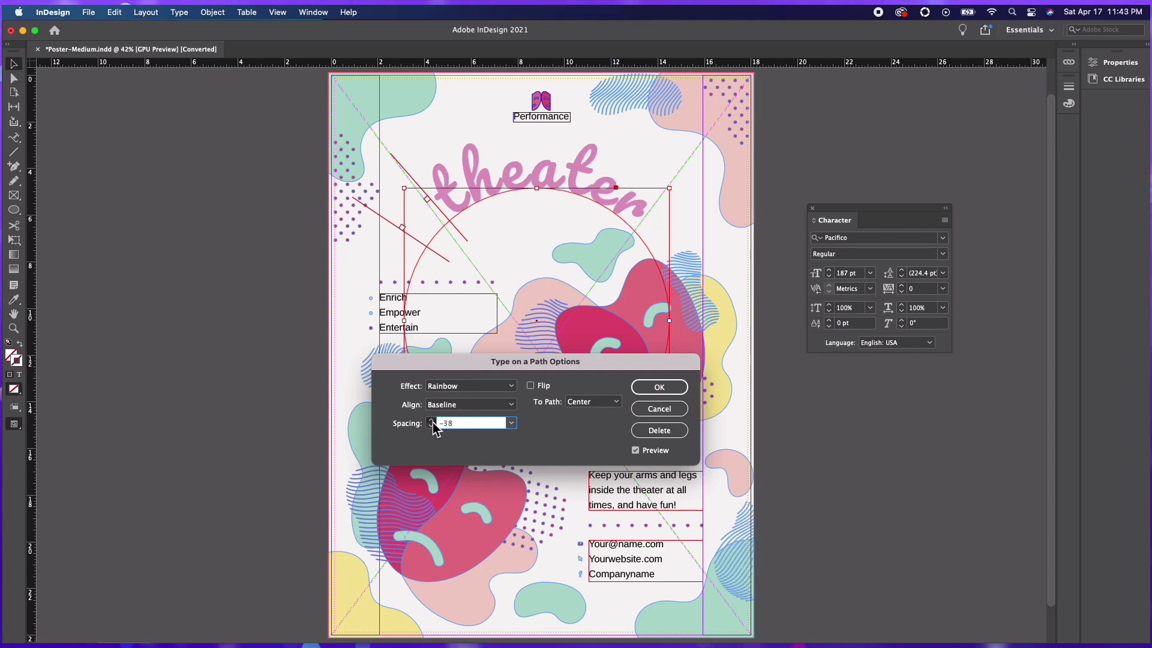
left_click(432, 421)
left_click(432, 421)
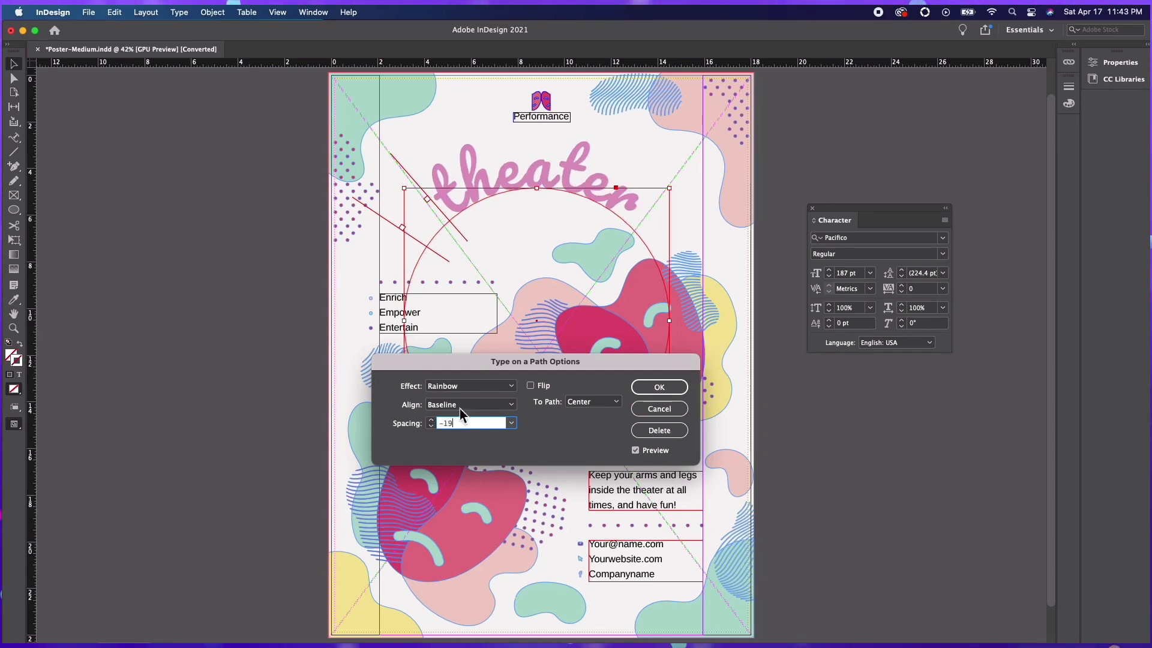
left_click(652, 384)
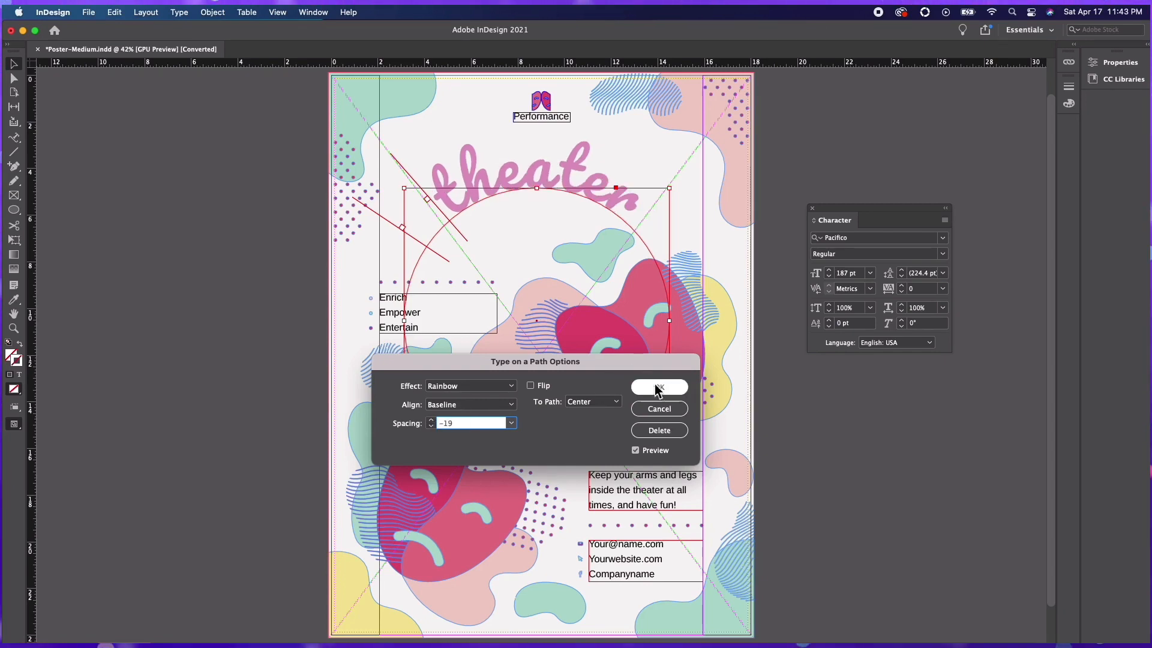
left_click_drag(657, 361, 462, 327)
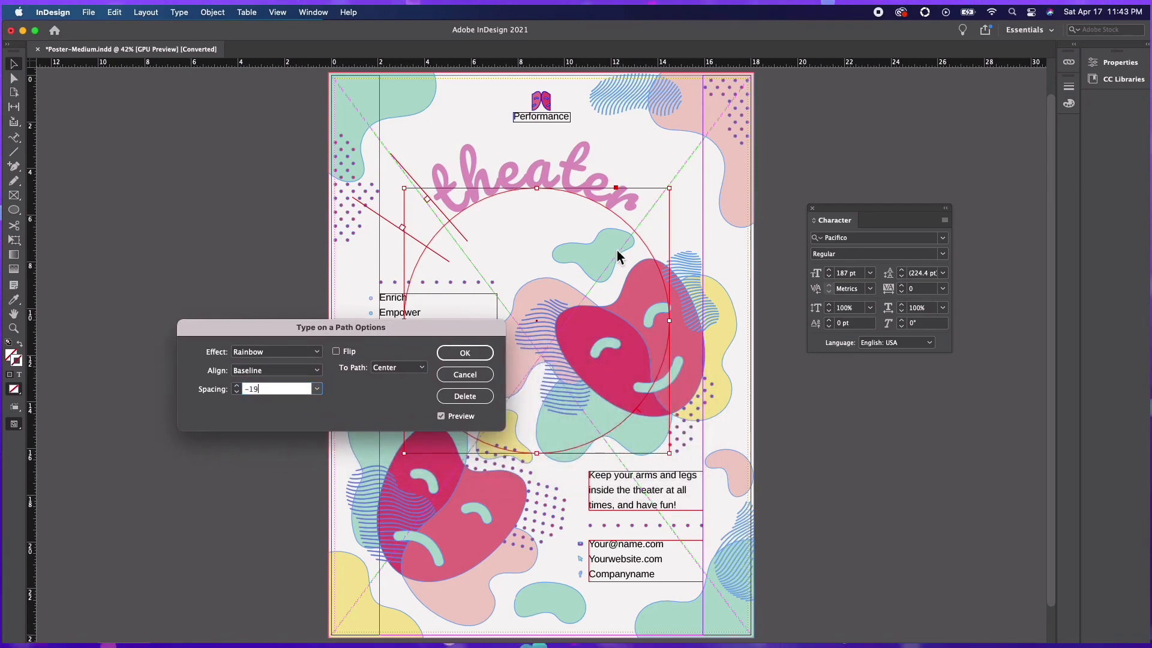